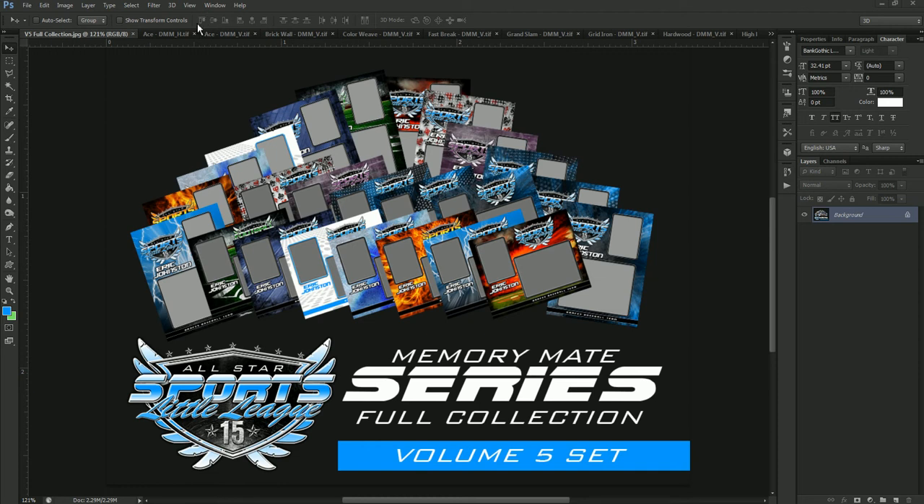
Switch to the vertical template Ace - DMM_V.tif and open its Sports Logo smart object for editing.
left_click(175, 36)
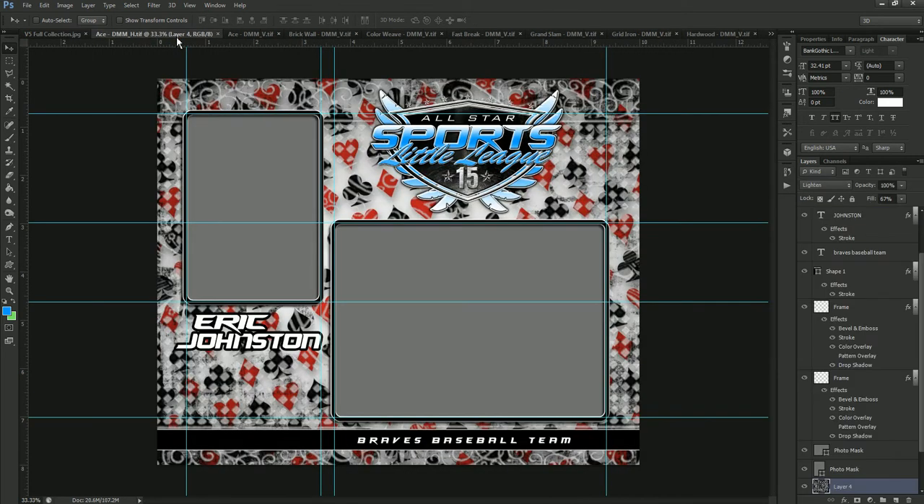
left_click(244, 32)
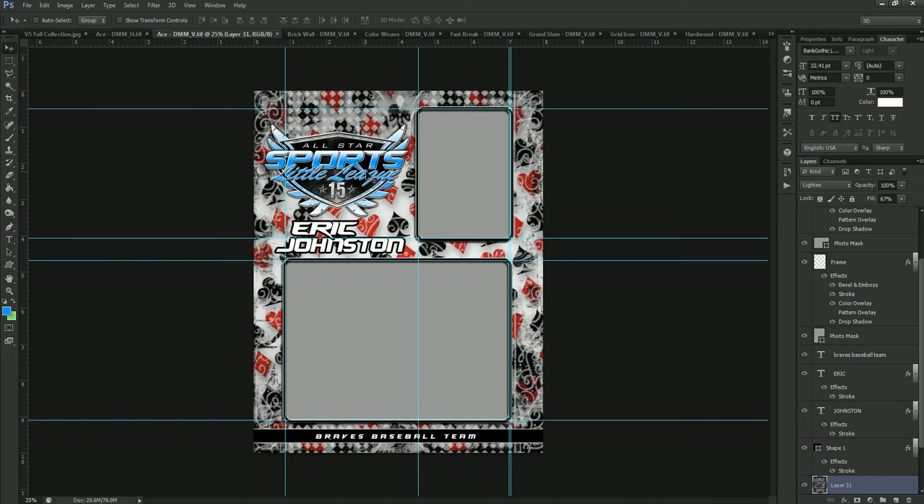
right_click(374, 175)
left_click(380, 181)
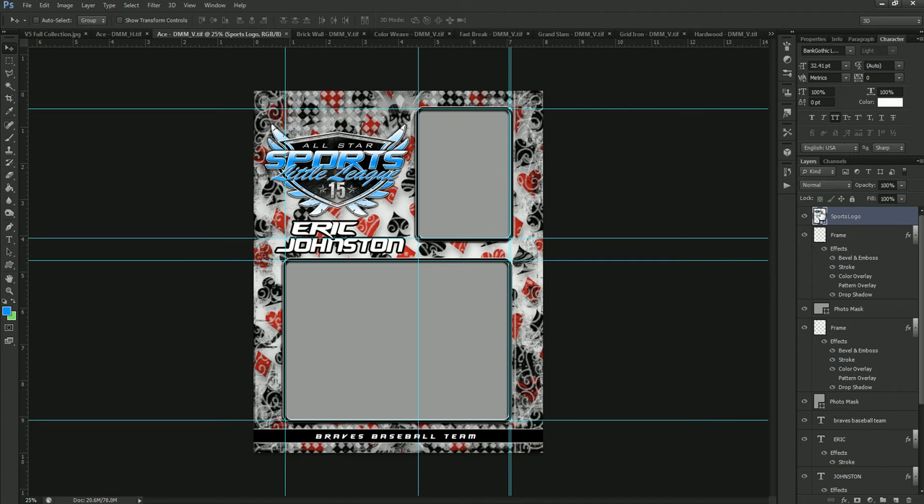
double_click(820, 215)
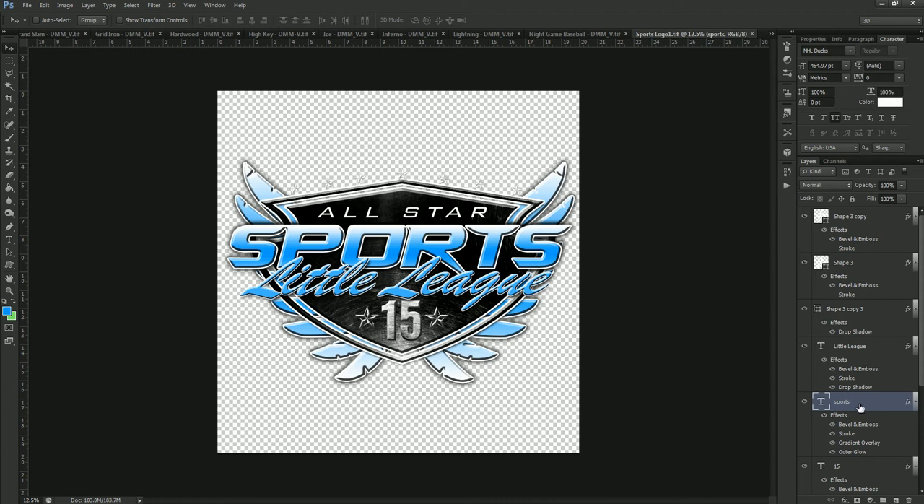
Select the Shape 2 layer and toggle its visibility off and on to check which part of the logo it holds.
scroll(859, 408, "down", 3)
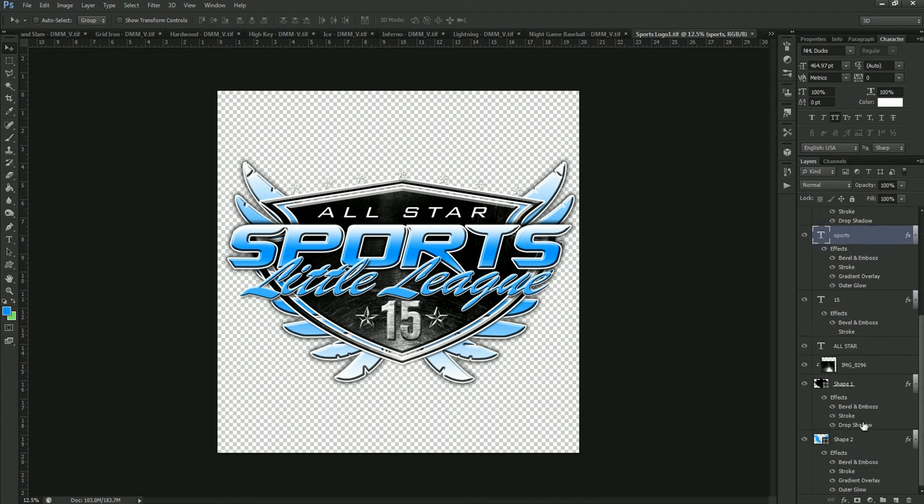
left_click(855, 446)
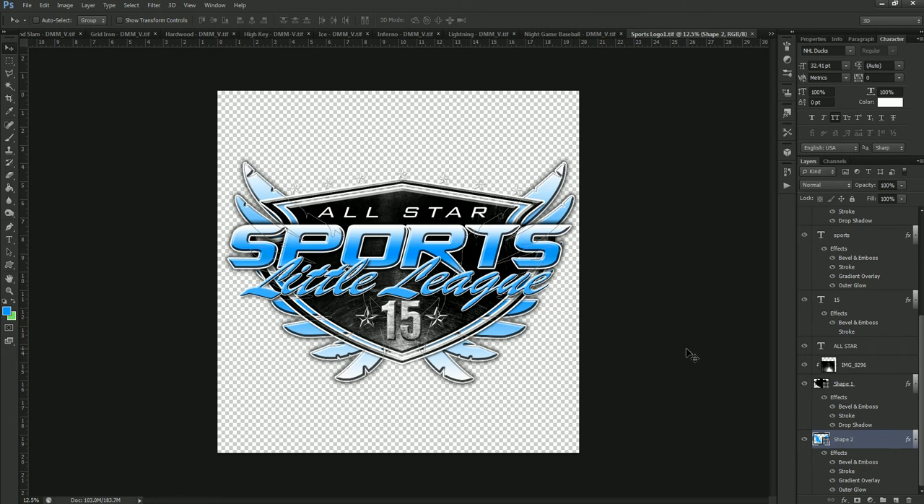
left_click(805, 440)
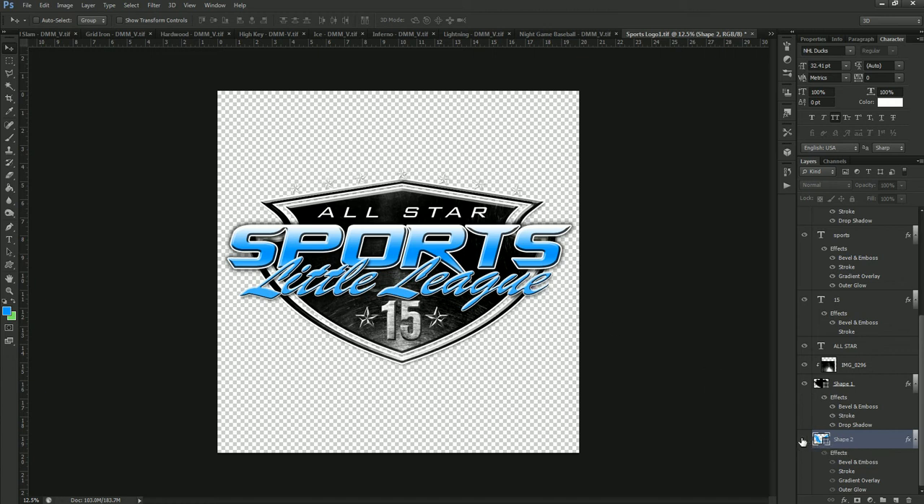
left_click(804, 438)
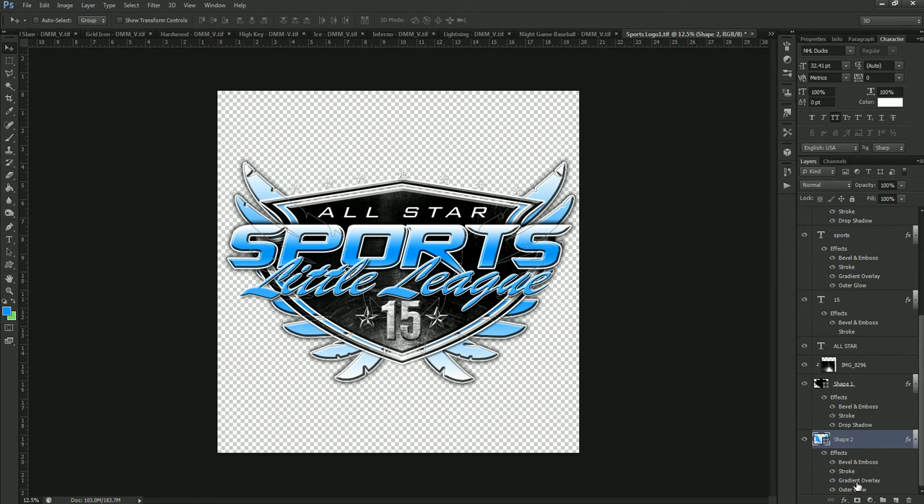
Change the middle stop of the Shape 2 wings' gradient overlay to red f00000.
double_click(860, 482)
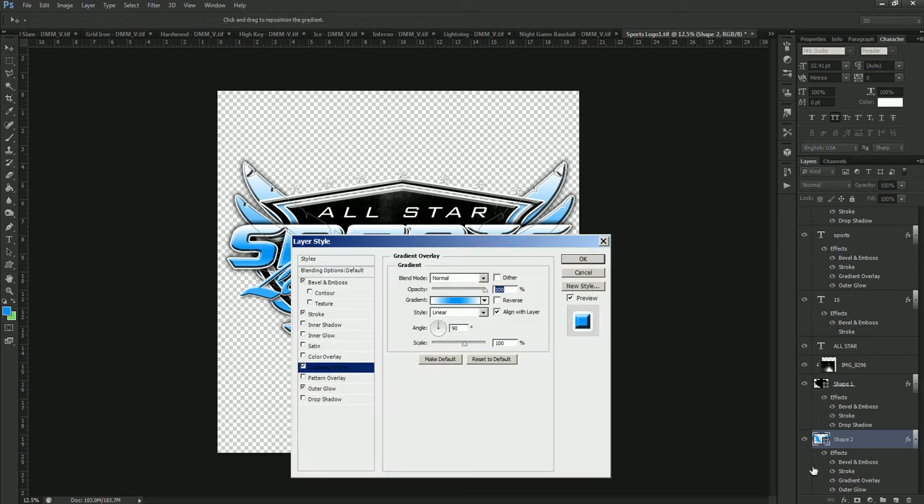
left_click(458, 301)
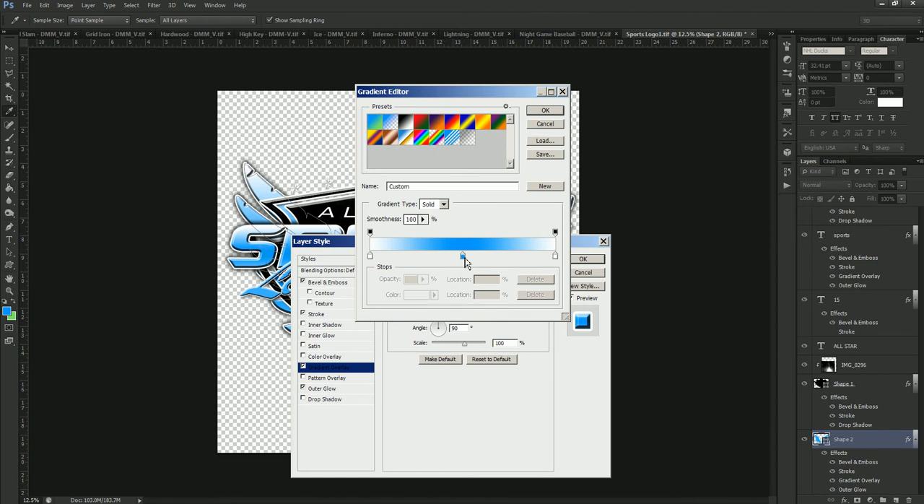
double_click(462, 257)
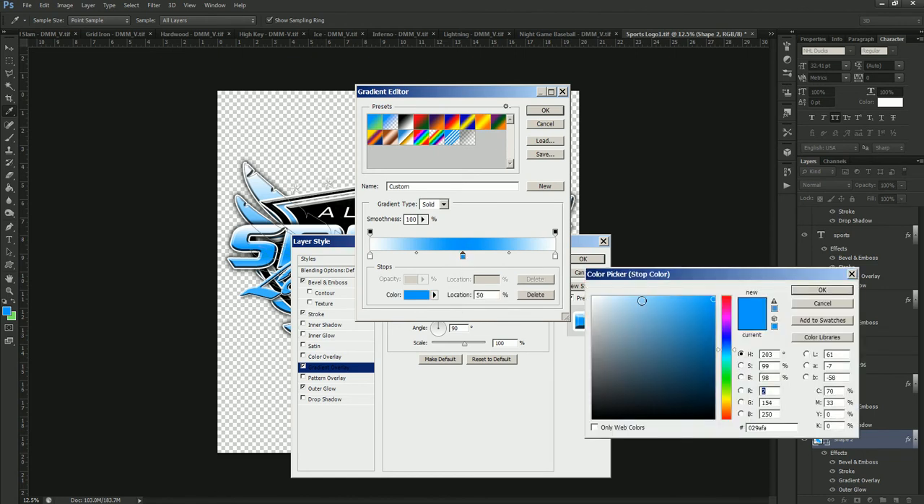
left_click(730, 299)
left_click(714, 303)
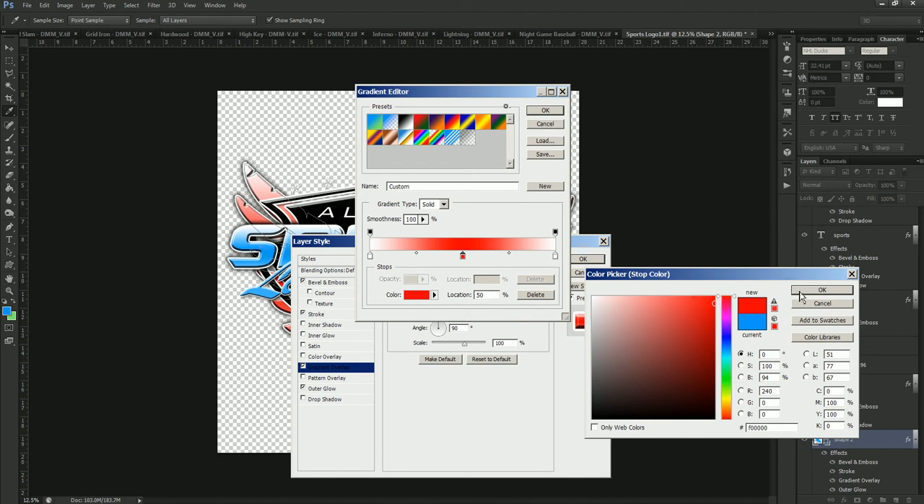
left_click(801, 292)
left_click(544, 110)
left_click(583, 259)
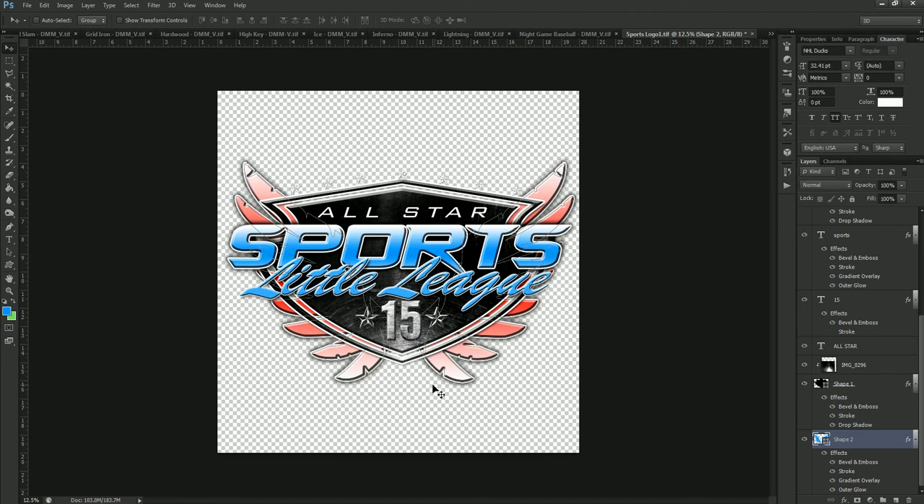
Change the middle stop of the gradient overlay on the "sports" text layer to red.
right_click(447, 234)
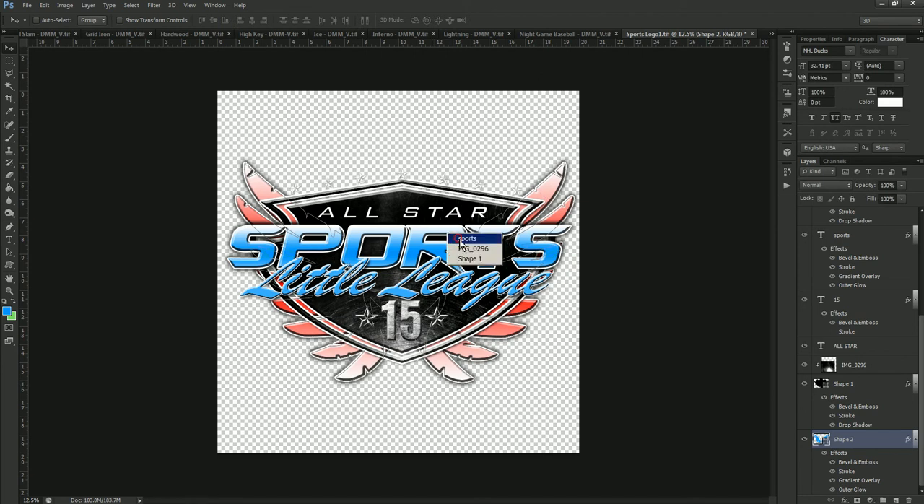
left_click(469, 239)
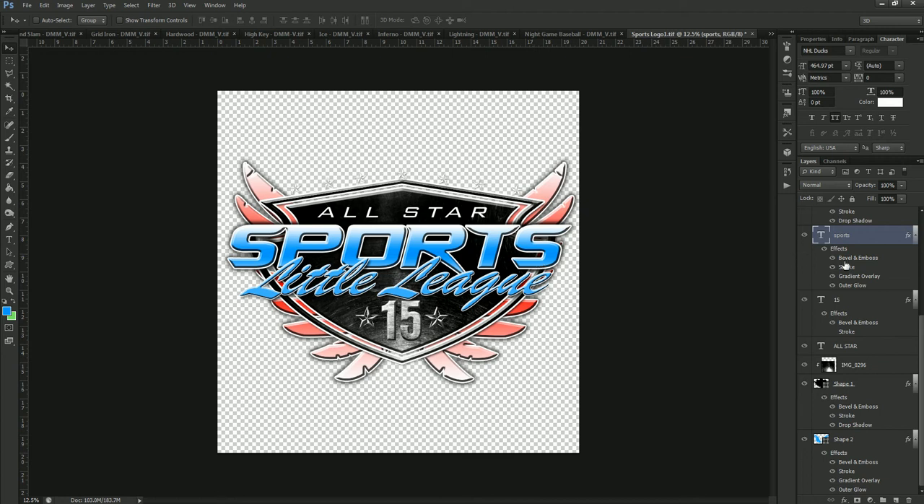
double_click(857, 279)
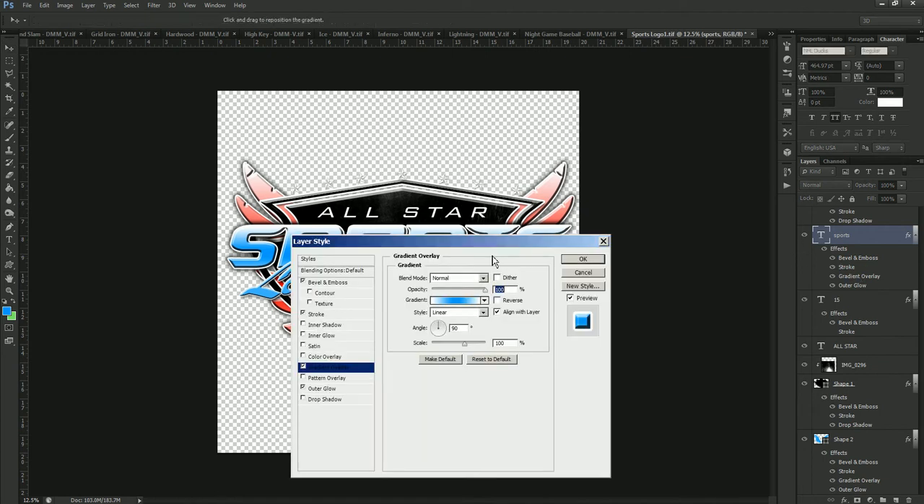
left_click(458, 305)
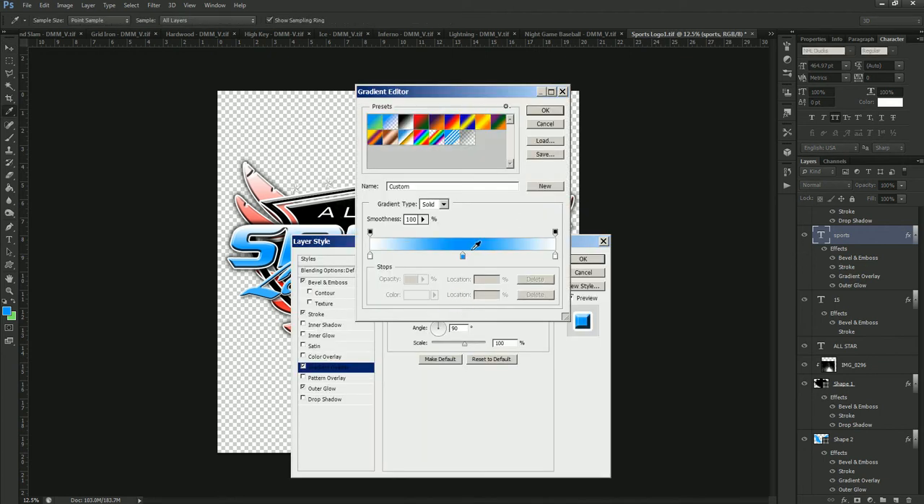
left_click(462, 257)
double_click(461, 257)
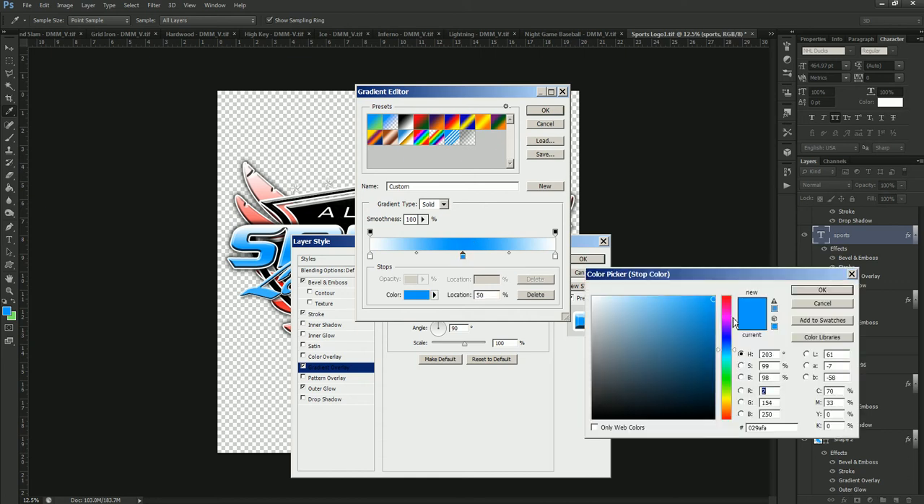
left_click_drag(725, 311, 725, 297)
left_click(714, 296)
left_click(795, 288)
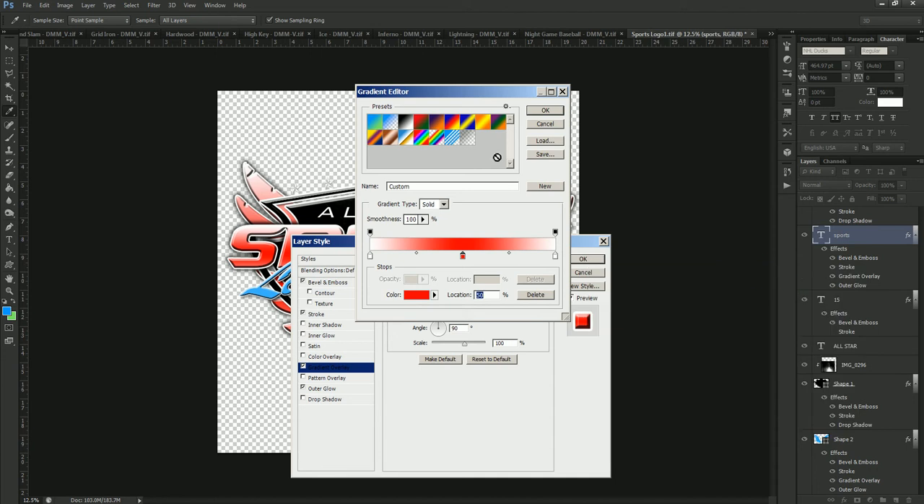
left_click(546, 112)
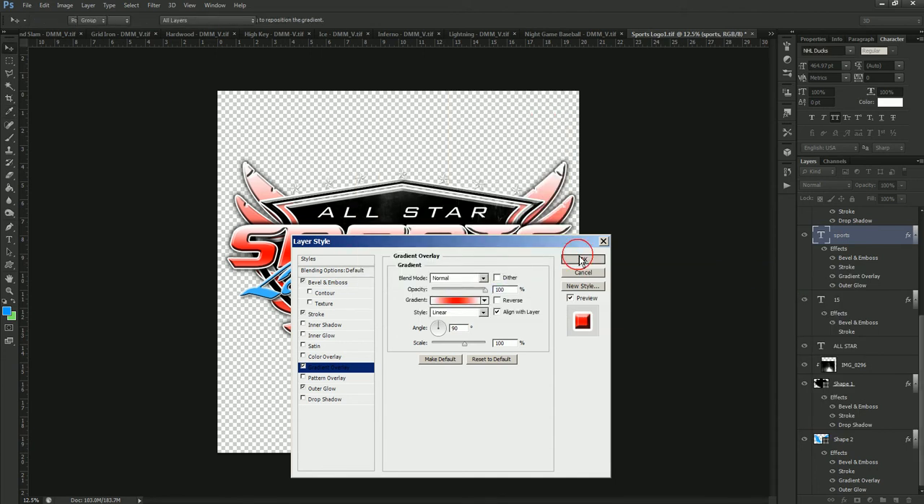
left_click(581, 258)
Set the "Little League" text colour to red ff0000.
right_click(436, 292)
left_click(439, 285)
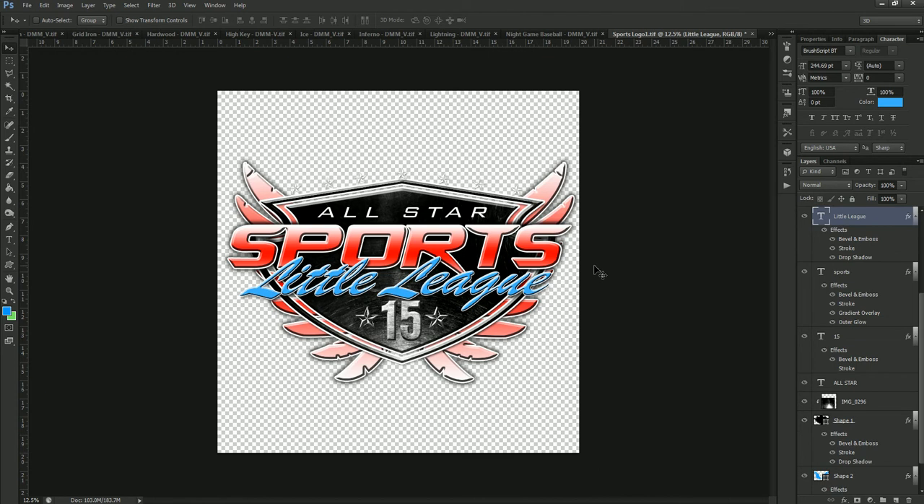
left_click(887, 104)
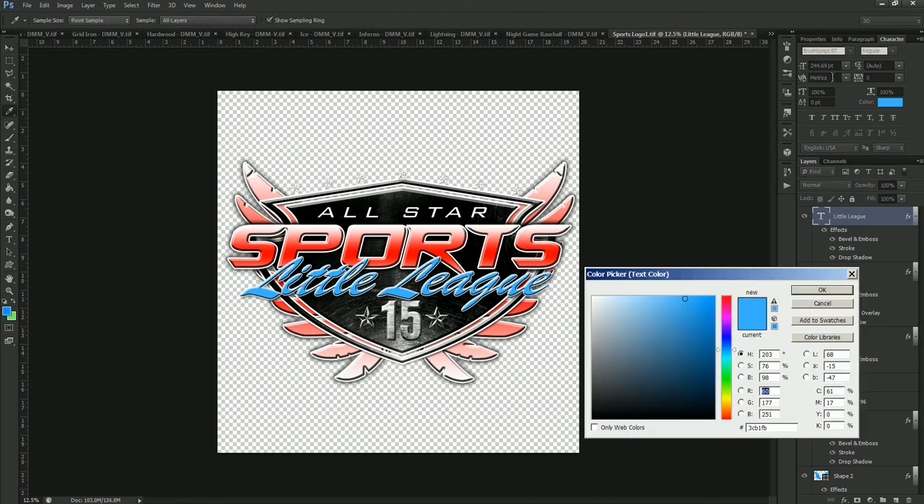
left_click_drag(727, 310, 727, 280)
left_click(715, 296)
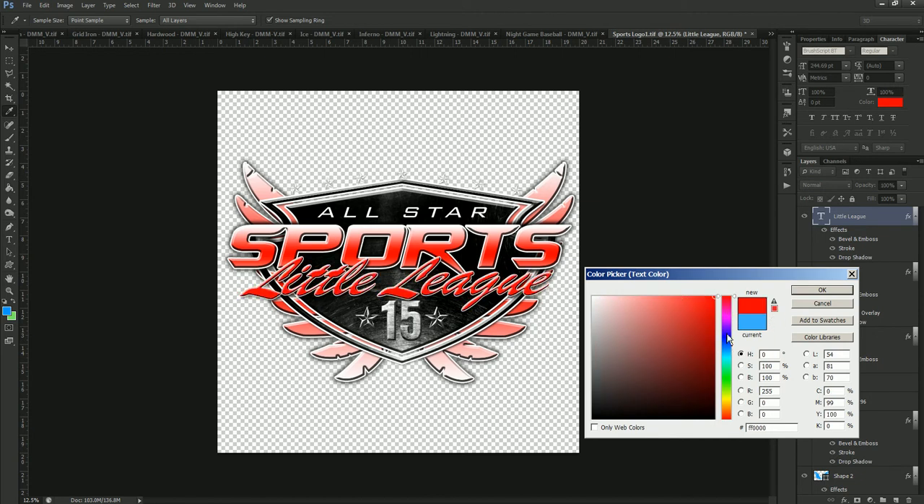
left_click(814, 292)
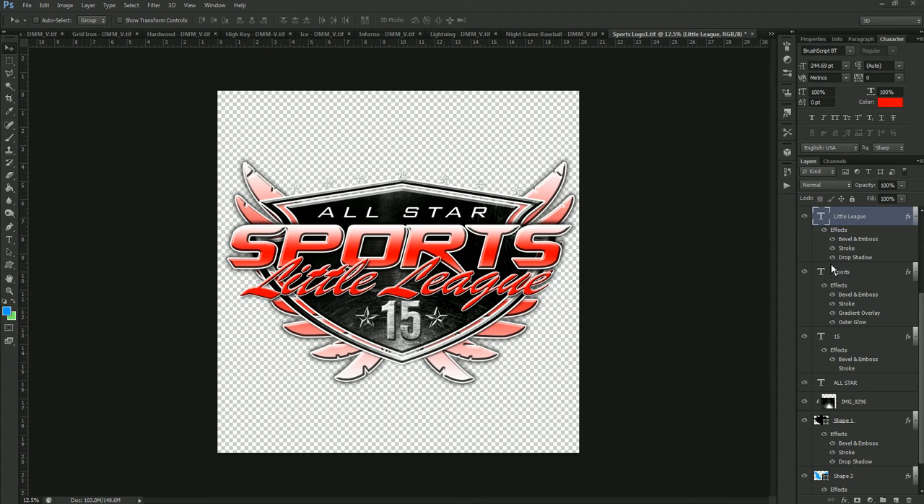
Replace the word "sports" in the logo with "USFLA".
left_click(9, 239)
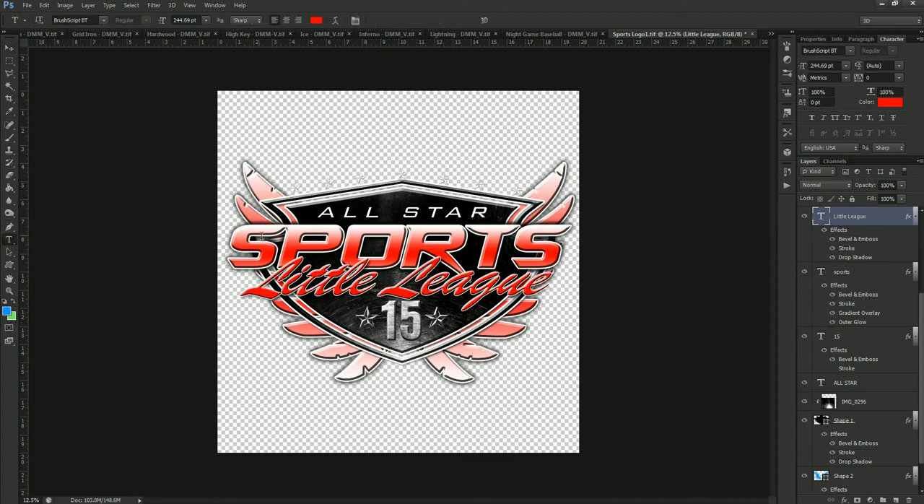
left_click_drag(237, 242, 596, 267)
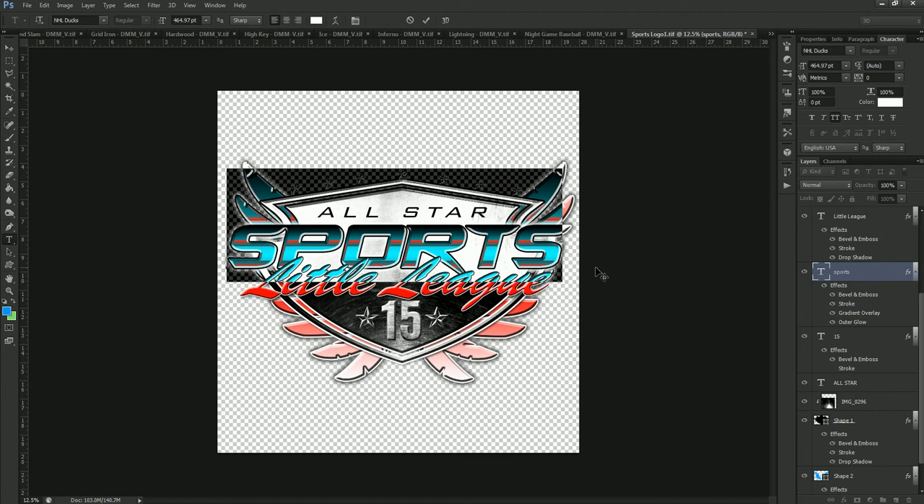
type("USF")
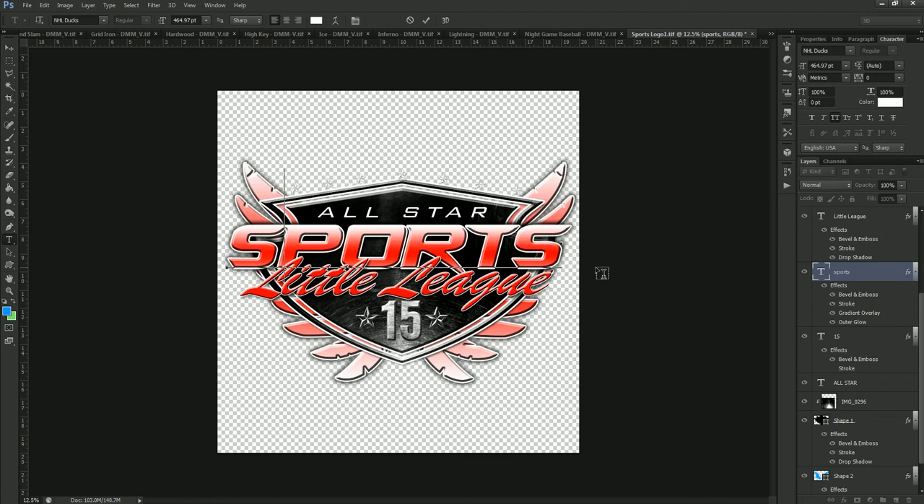
type("A")
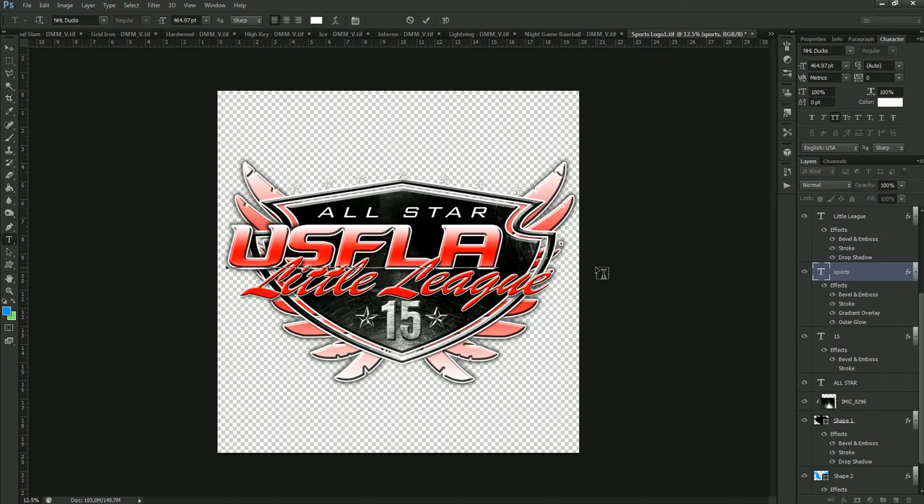
left_click(426, 21)
Stretch the USFLA text horizontally to span the shield and wings, and save and close the logo document.
key("ctrl+t")
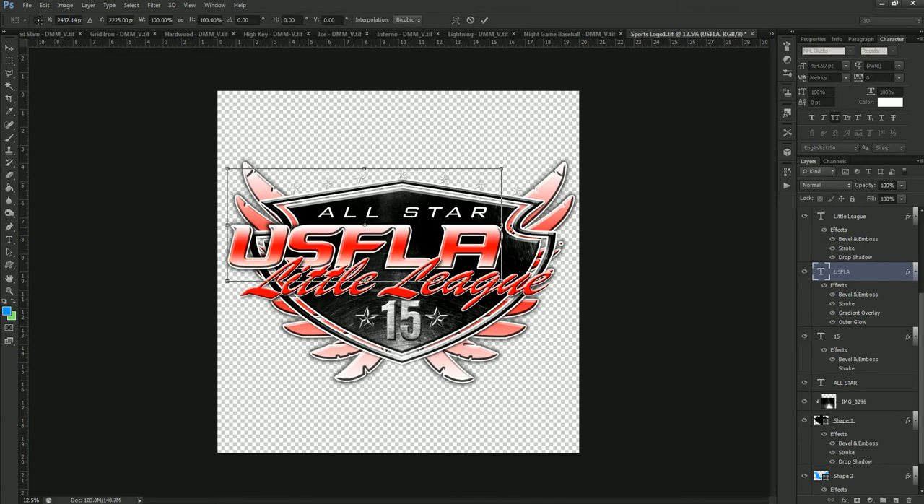
left_click_drag(503, 226, 570, 225)
key("Return")
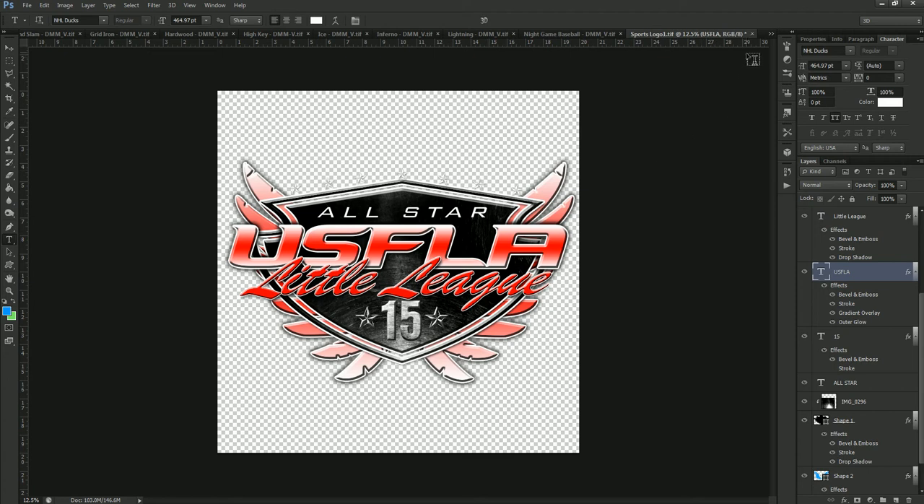
left_click(752, 34)
left_click(417, 191)
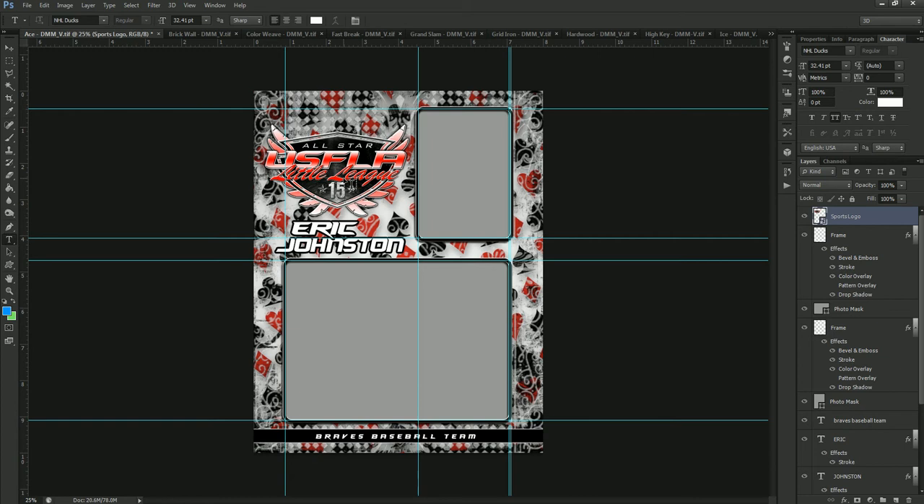
Replace the player's first name on the template and centre it above the last name.
left_click(296, 227)
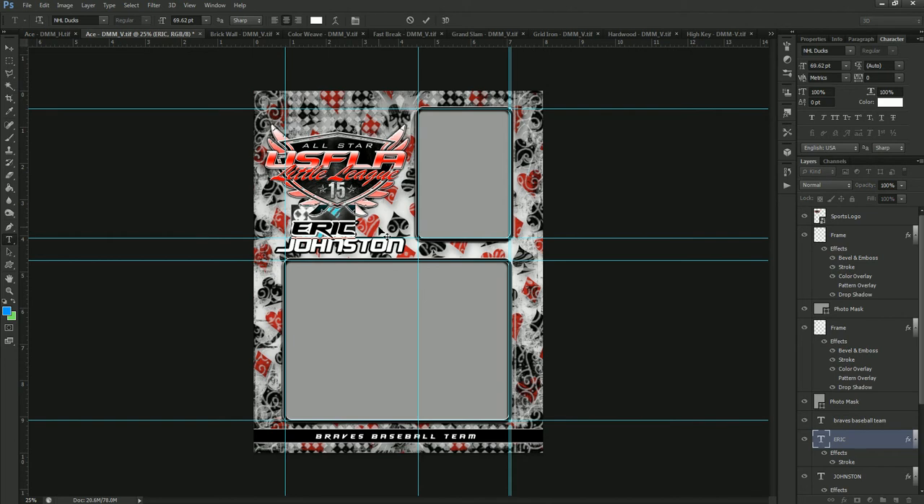
key("ctrl+a")
type("STEVE")
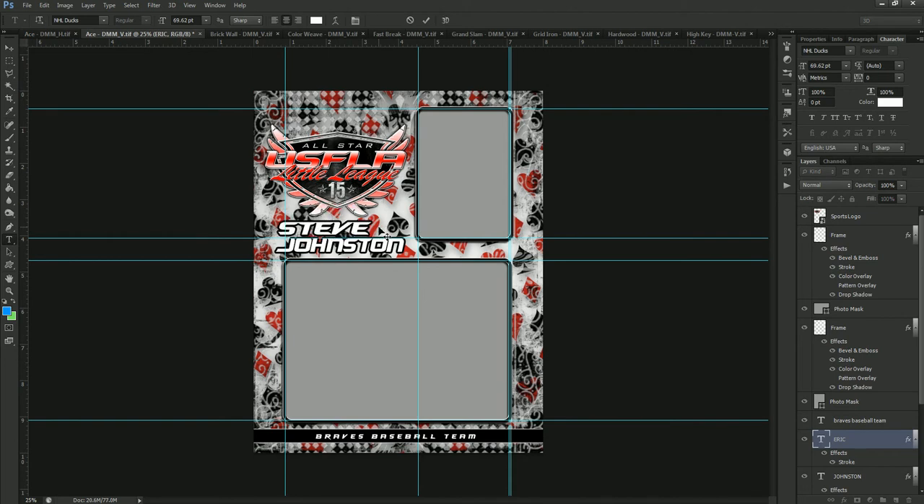
key("ctrl+Return")
mouse_move(326, 229)
left_mouse_down()
mouse_move(350, 230)
mouse_move(338, 236)
left_mouse_up()
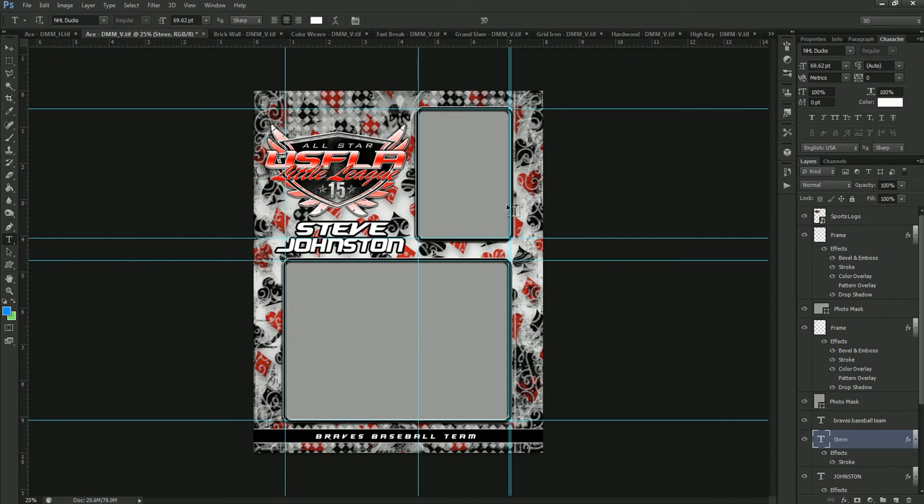
Set the text colour of the player's first name to red ff0000.
left_click(890, 102)
left_click_drag(714, 313, 732, 265)
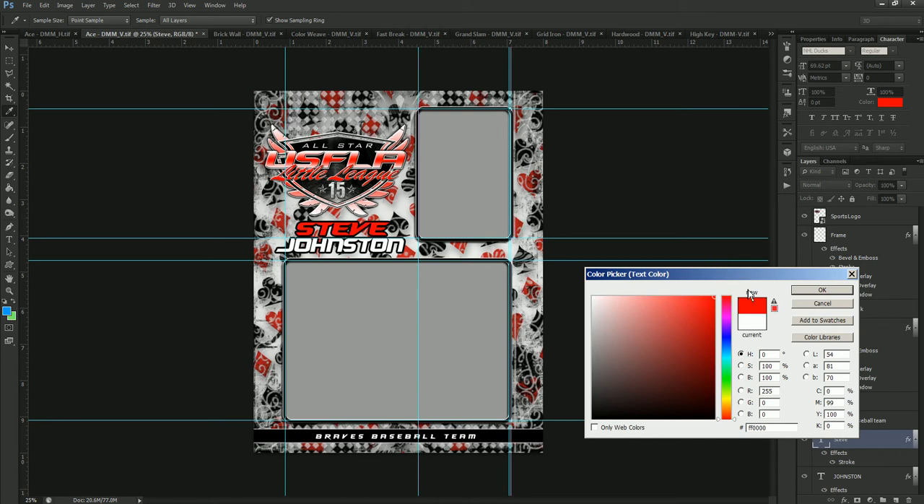
left_click(811, 290)
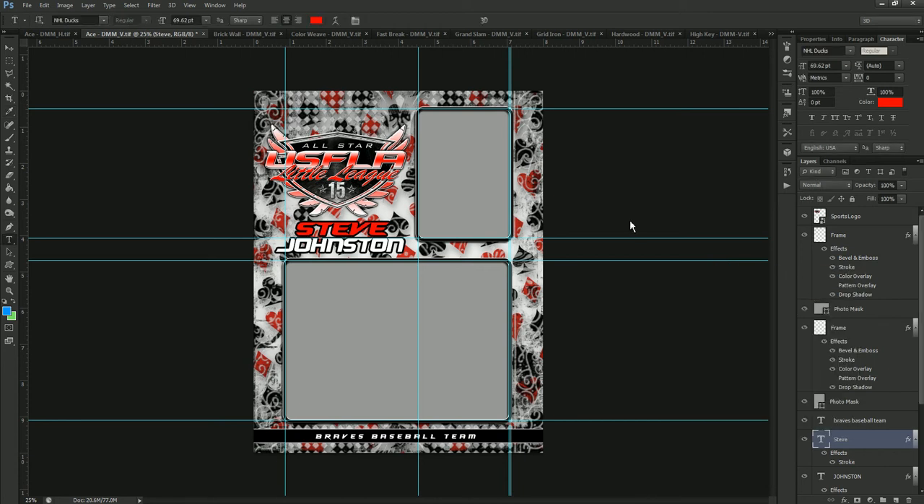
Change the stroke colour around the player's first name to white.
double_click(848, 466)
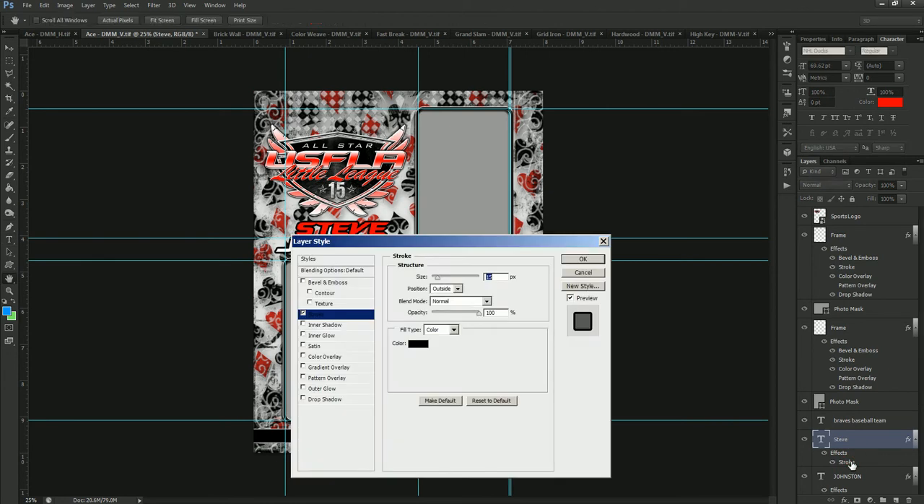
left_click(426, 345)
left_click_drag(619, 330, 557, 285)
left_click(820, 291)
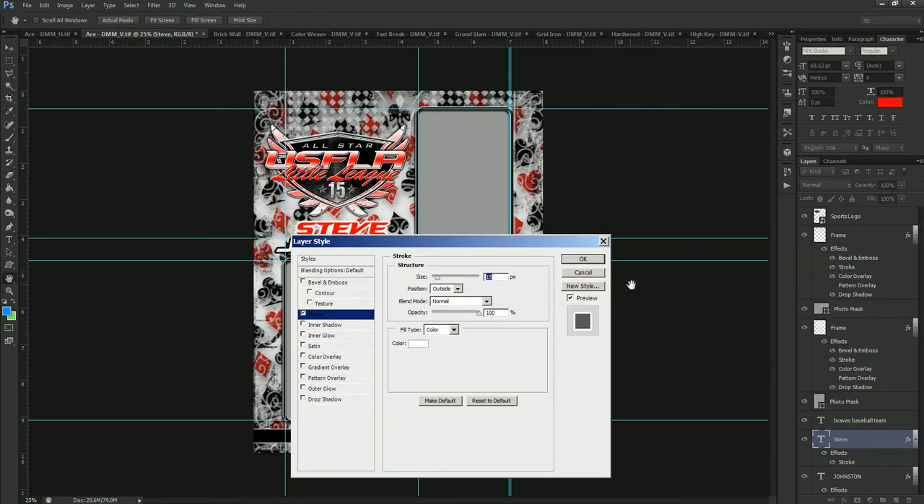
left_click(583, 258)
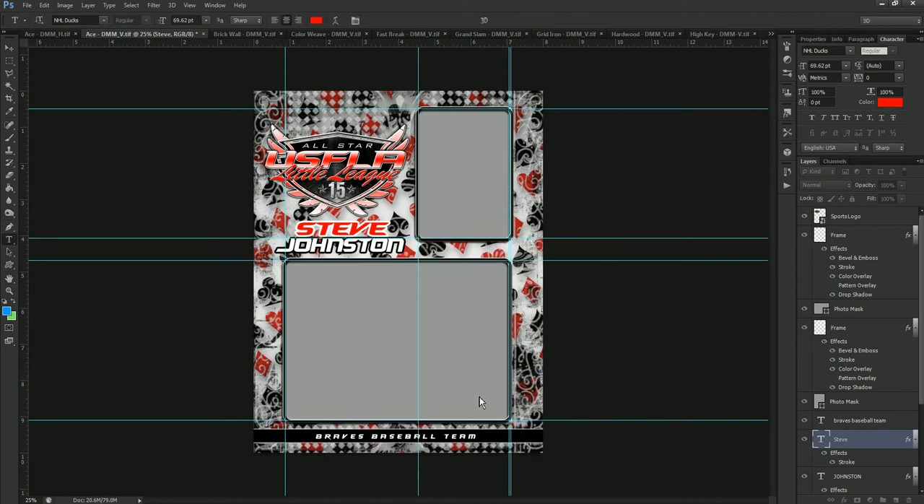
Recolour the banner shape behind the "Braves Baseball Team" text to red ff0000.
left_click(10, 48)
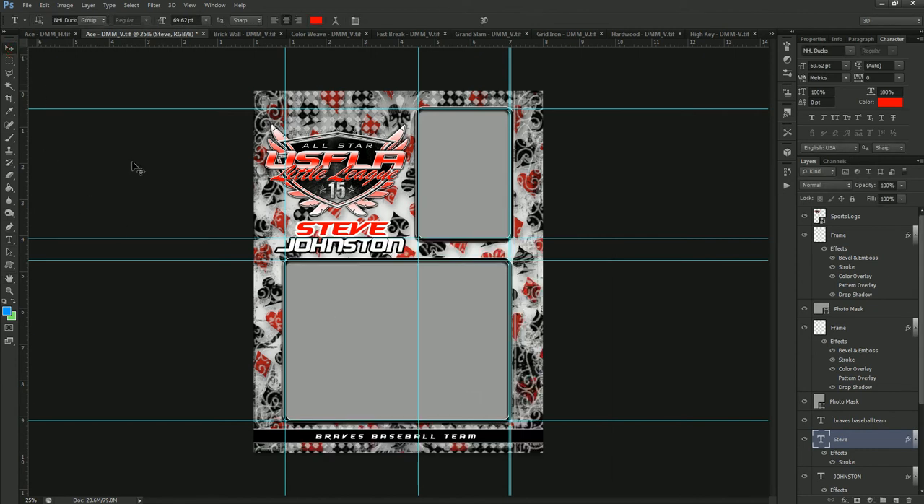
right_click(525, 432)
left_click(546, 439)
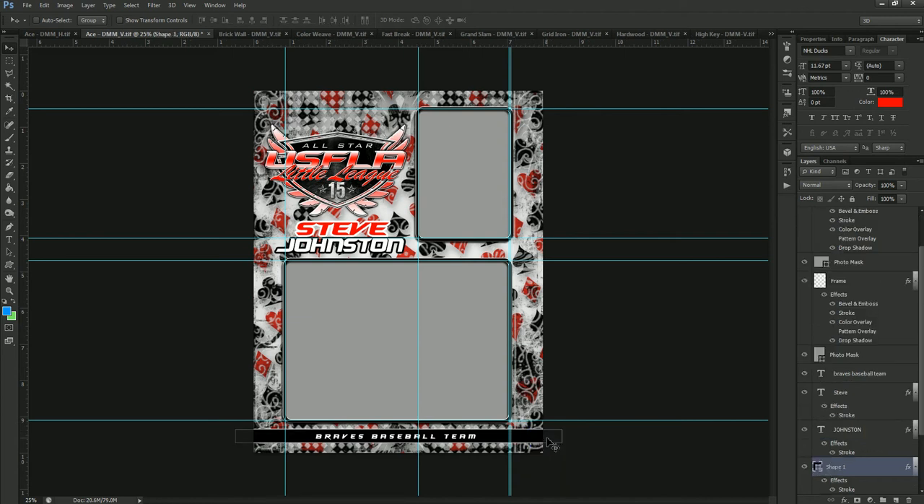
double_click(818, 470)
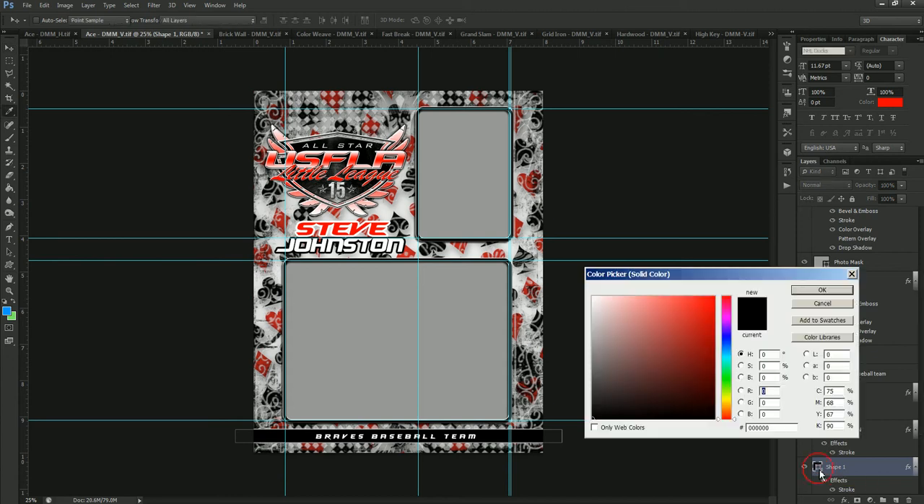
type("255")
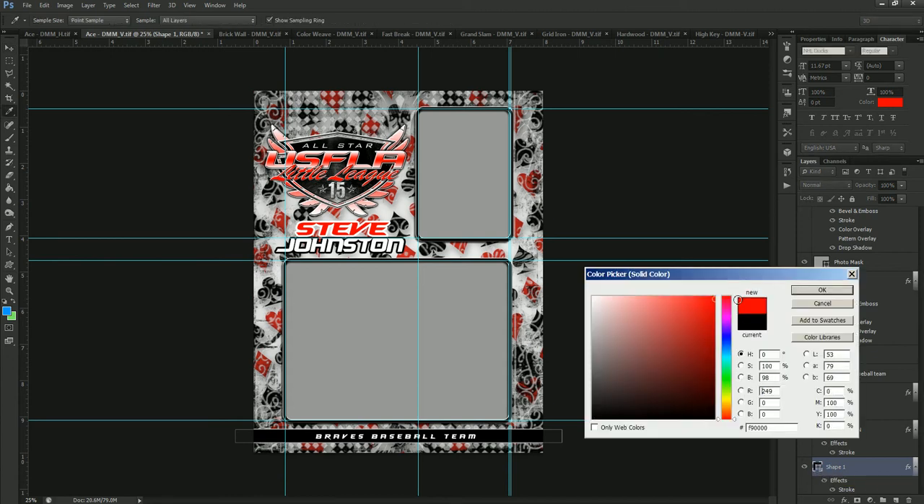
left_click(823, 292)
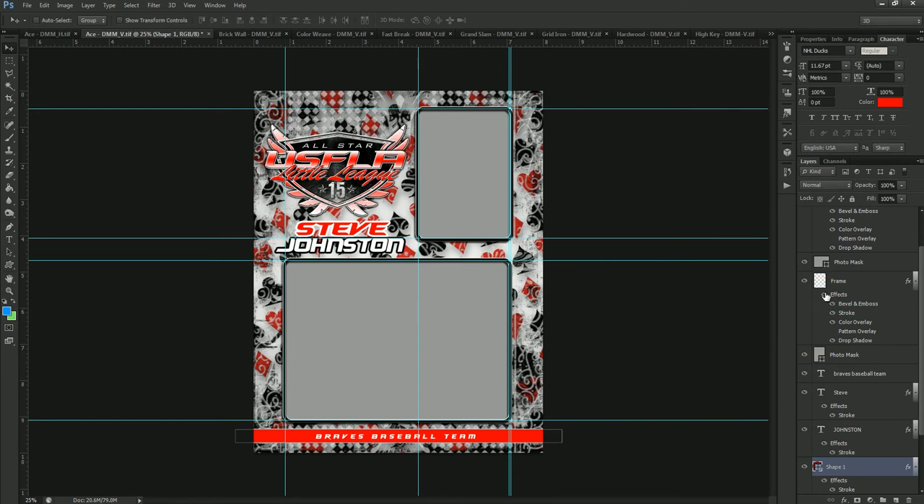
Change the Color Overlay of the large lower photo frame to bright red.
right_click(492, 261)
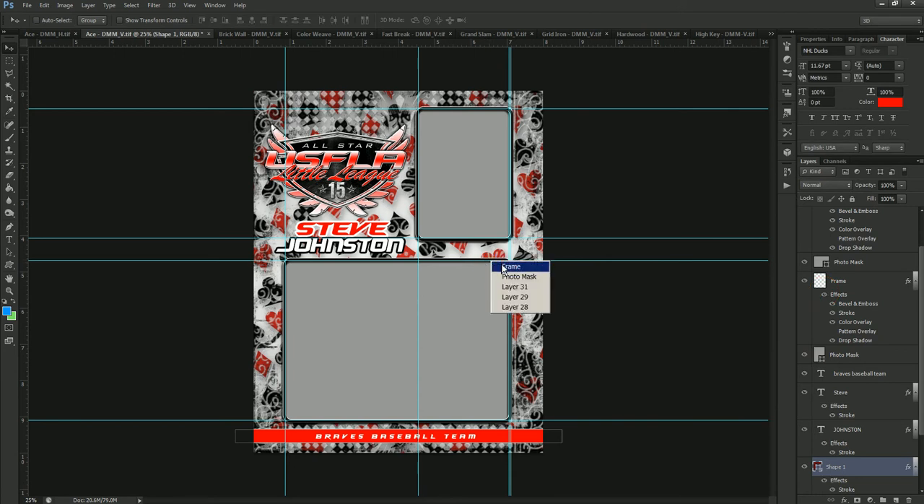
left_click(505, 265)
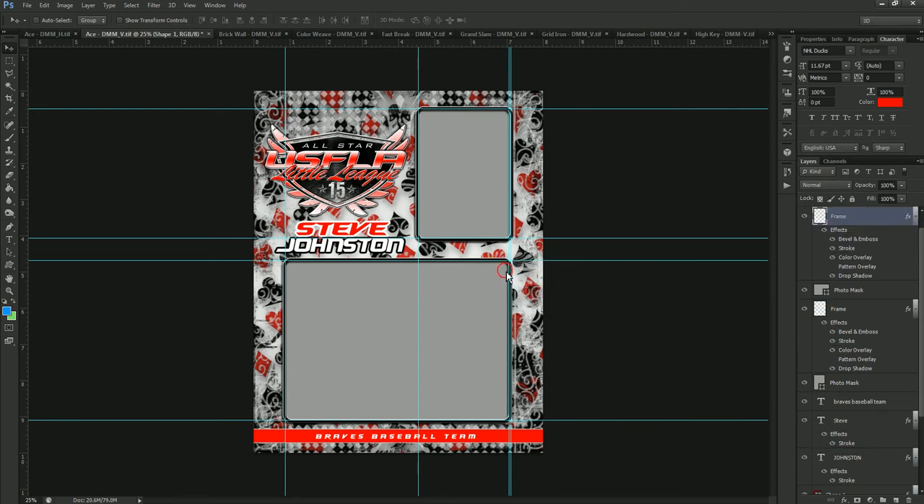
double_click(857, 258)
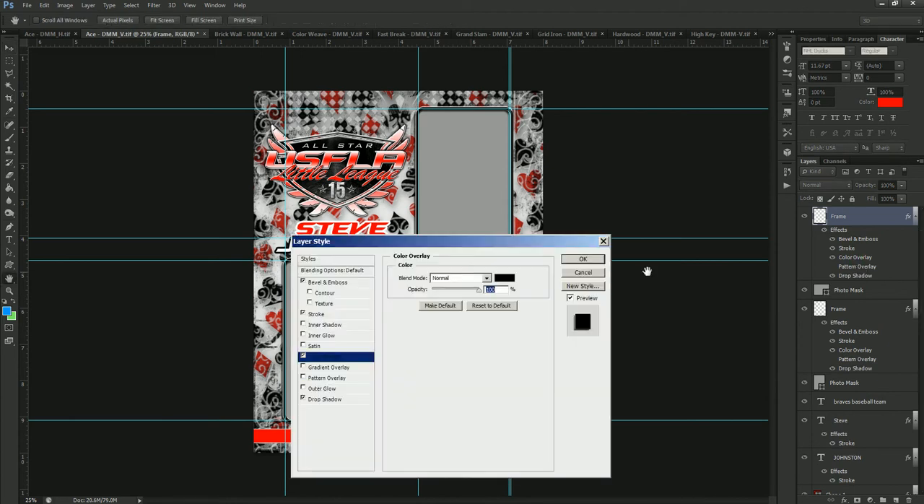
left_click(505, 278)
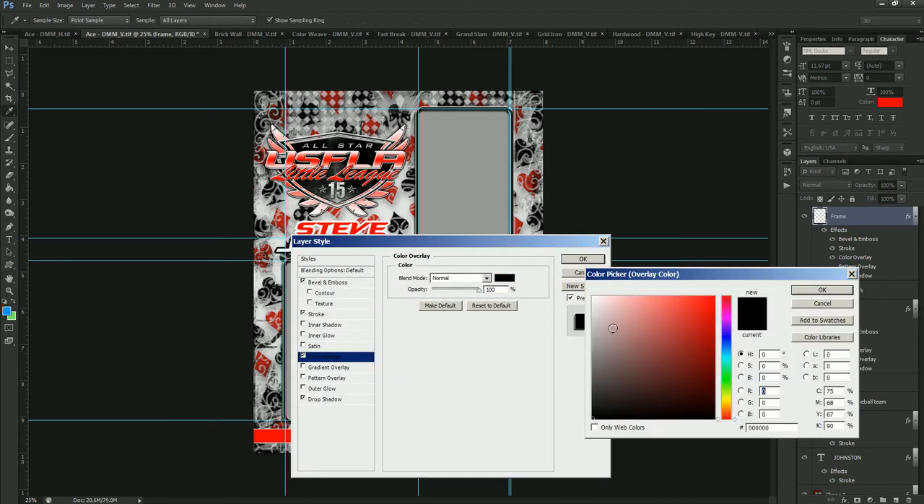
left_click_drag(677, 330, 737, 296)
left_click(809, 289)
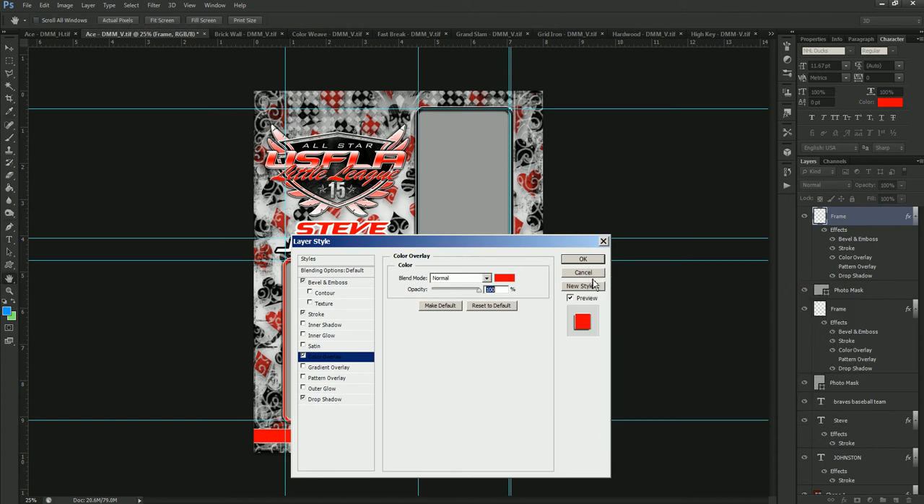
left_click(582, 260)
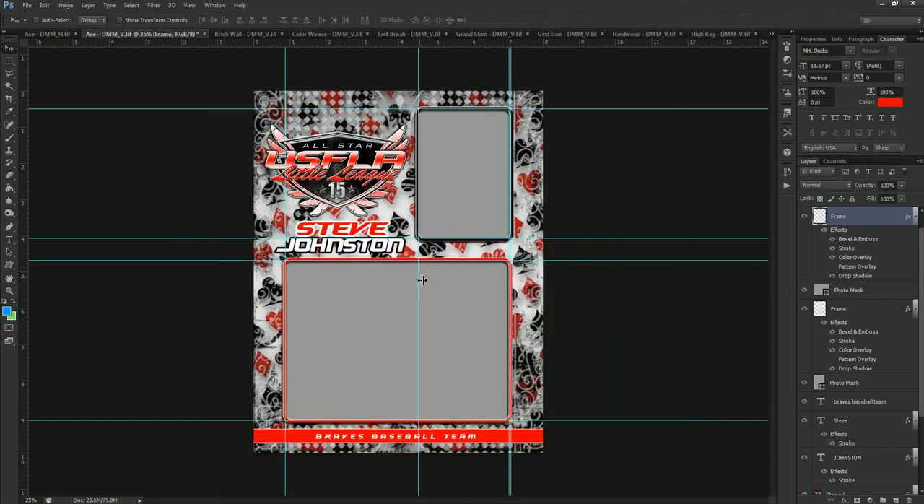
Change the Color Overlay of the small upper photo frame to red ff0000.
right_click(491, 239)
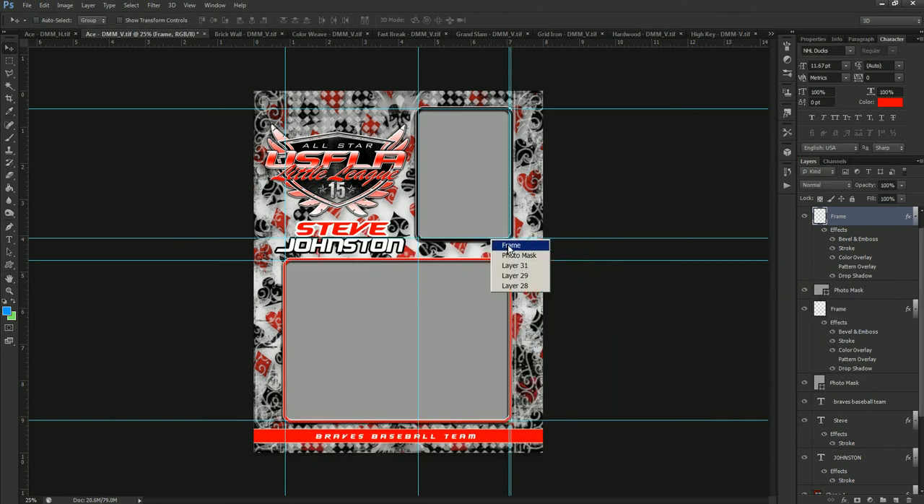
left_click(512, 245)
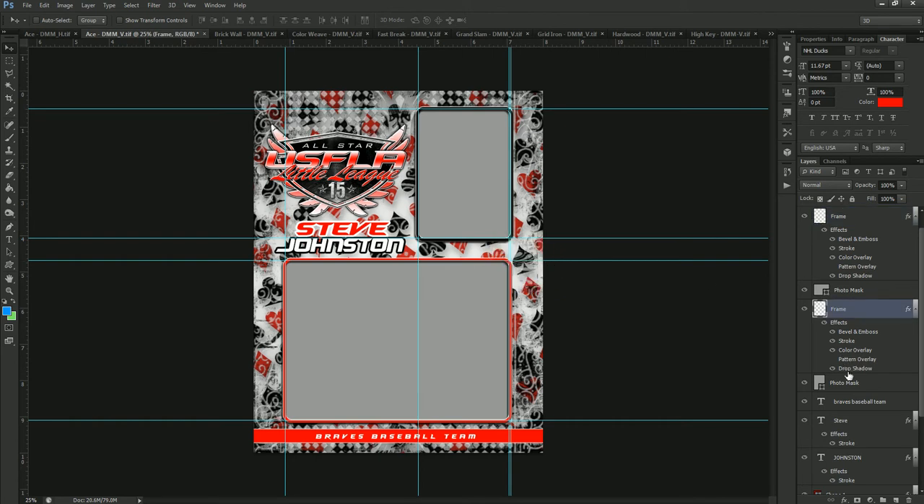
double_click(848, 351)
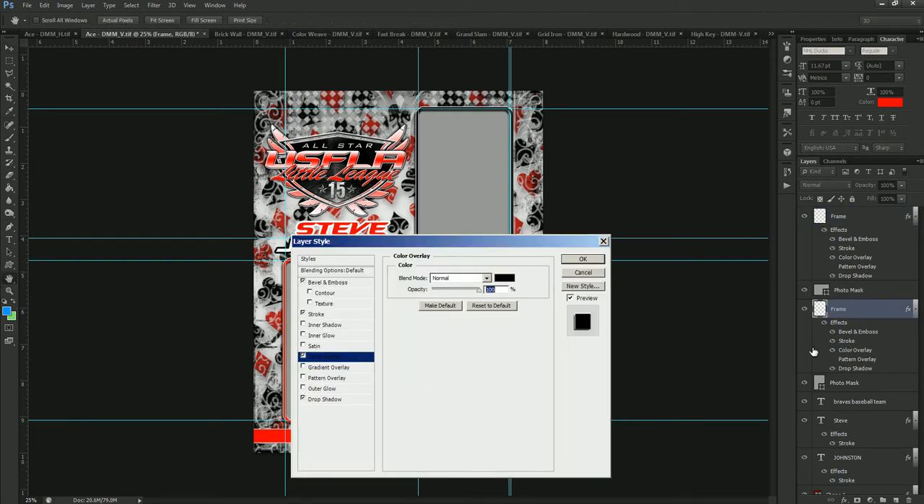
left_click(505, 278)
left_click_drag(703, 311, 730, 288)
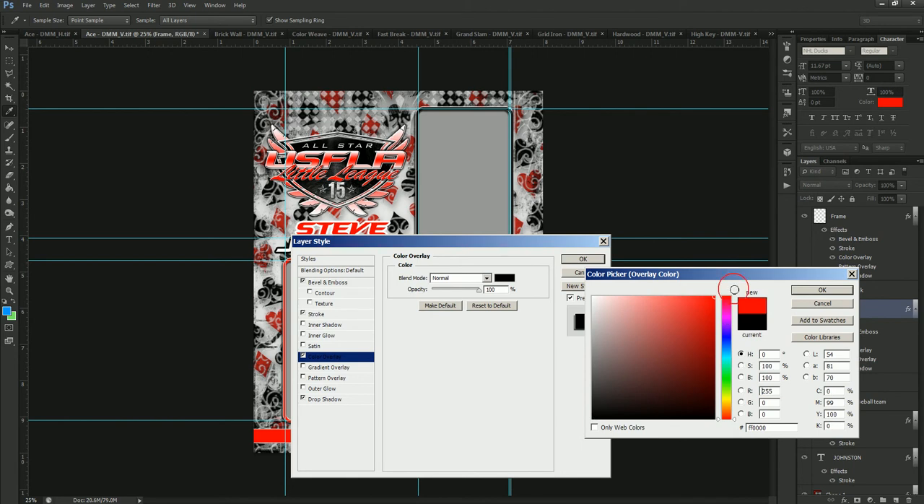
left_click(808, 290)
left_click(586, 259)
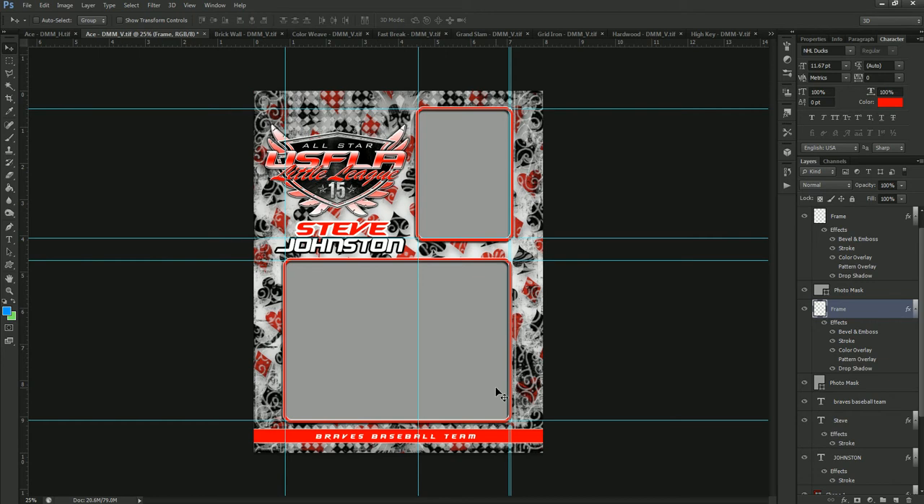
Hide the small upper photo mask and its frame, and show both again.
right_click(463, 153)
left_click(477, 156)
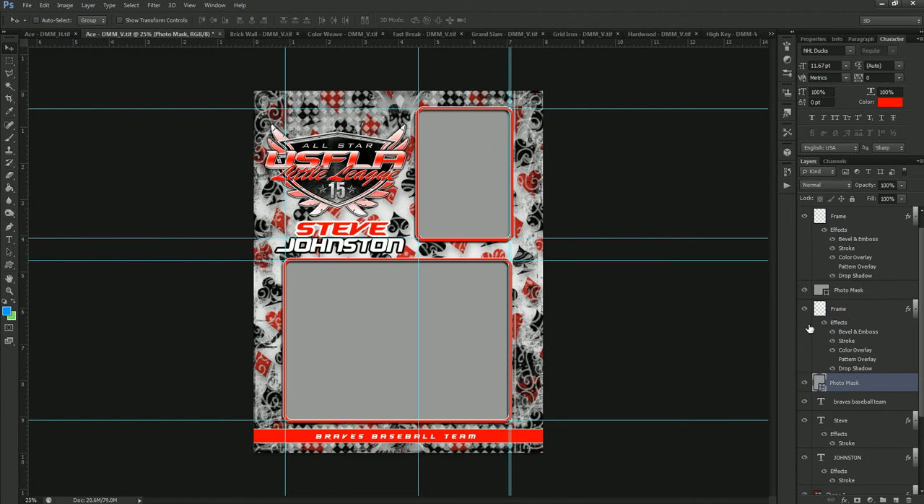
left_click(804, 383)
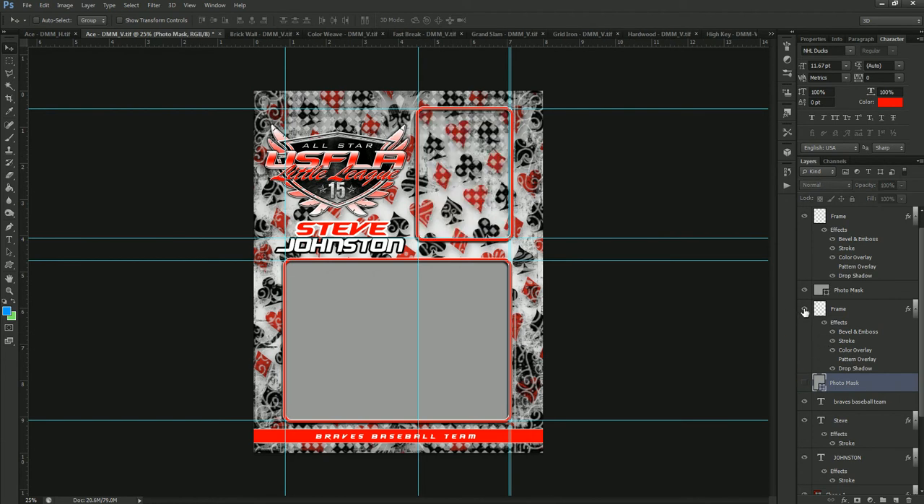
left_click(804, 309)
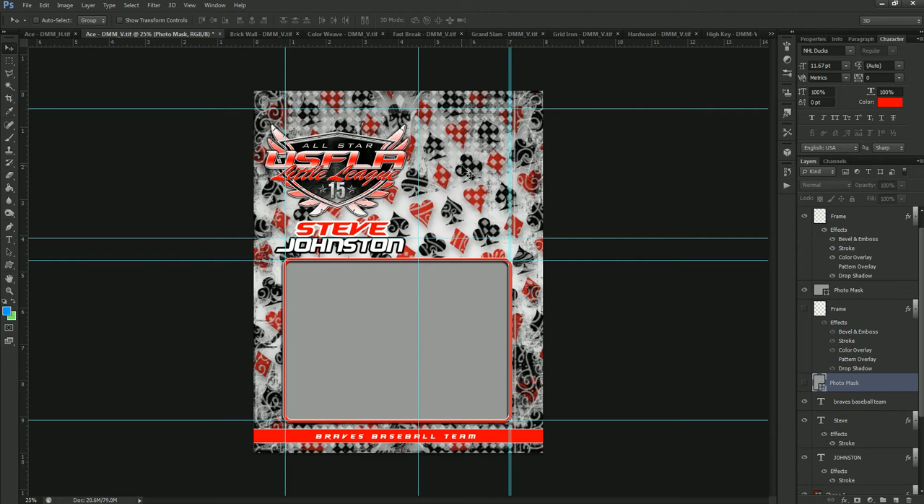
left_click(804, 382)
left_click(804, 309)
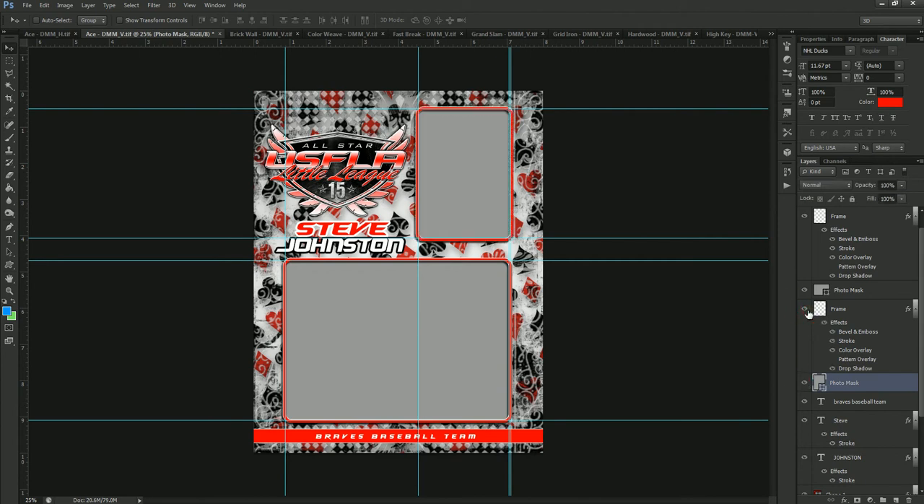
Swap the upper photo area and the sports logo, placing the frame with its mask on the template's left side and the logo on the right.
left_click(866, 309, "ctrl")
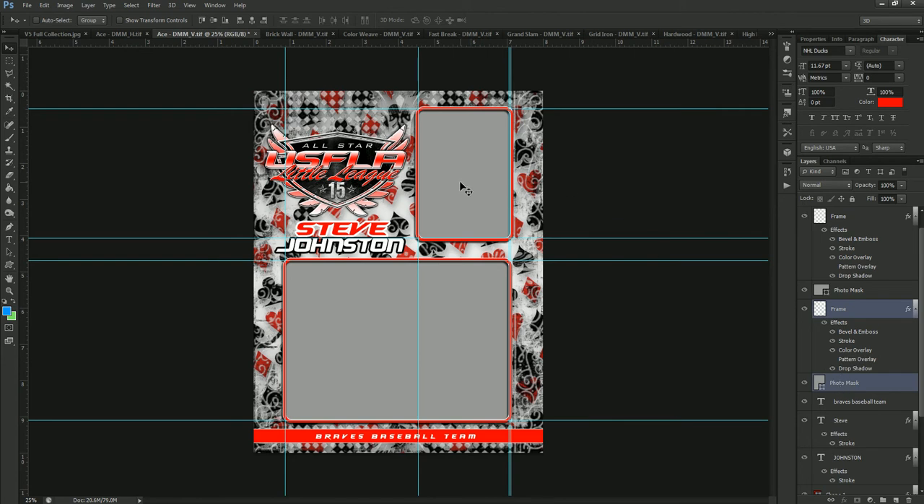
mouse_move(462, 185)
left_mouse_down()
mouse_move(334, 191)
mouse_move(454, 170)
left_mouse_up()
right_click(334, 165)
left_click(348, 170)
Select both player name text layers and move them beneath the relocated sports logo.
right_click(381, 228)
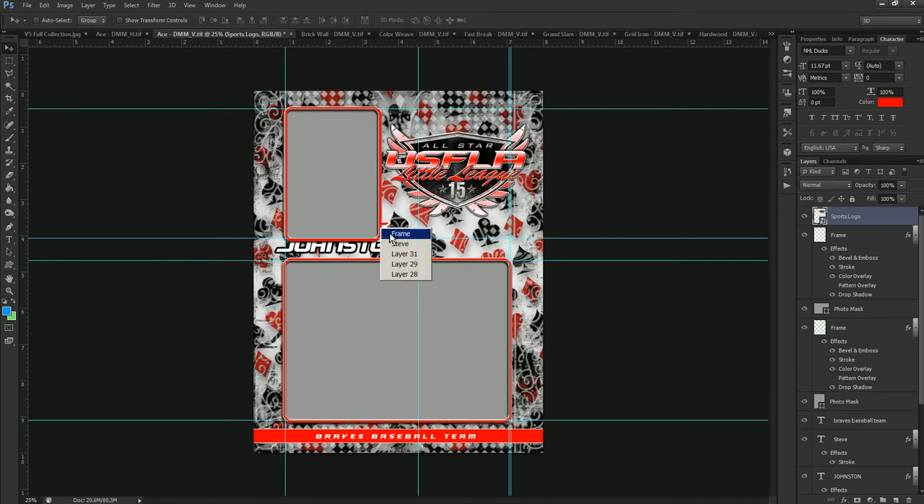
left_click(389, 244)
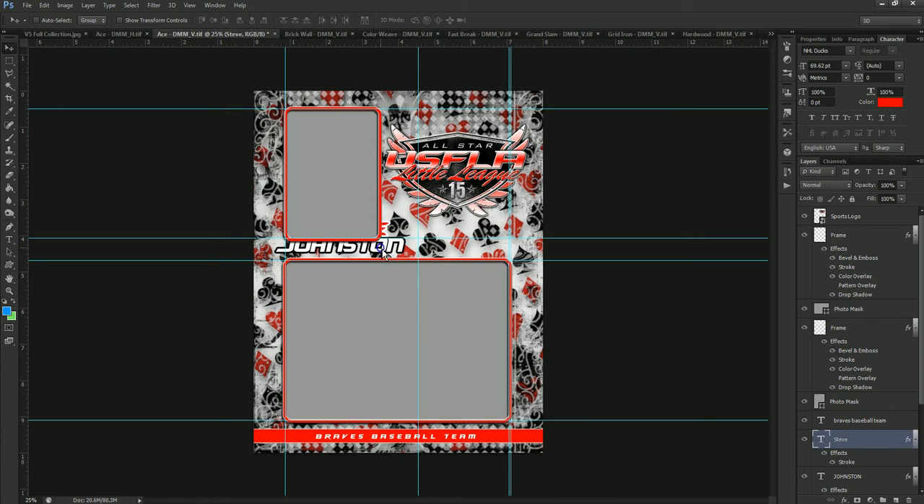
right_click(380, 247, "shift")
left_click(390, 253, "shift")
left_click_drag(386, 251, 485, 263)
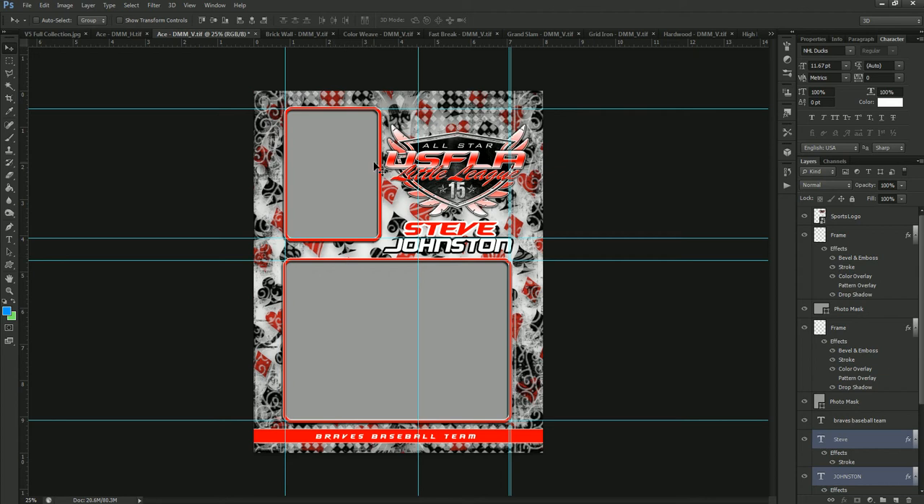
Close the vertical Ace template without saving its changes, and close the horizontal Ace template.
left_click(254, 34)
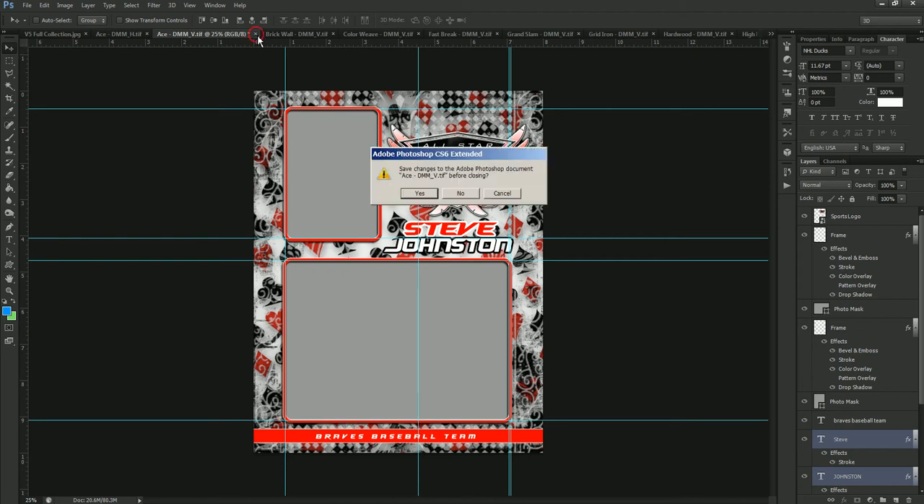
left_click(455, 200)
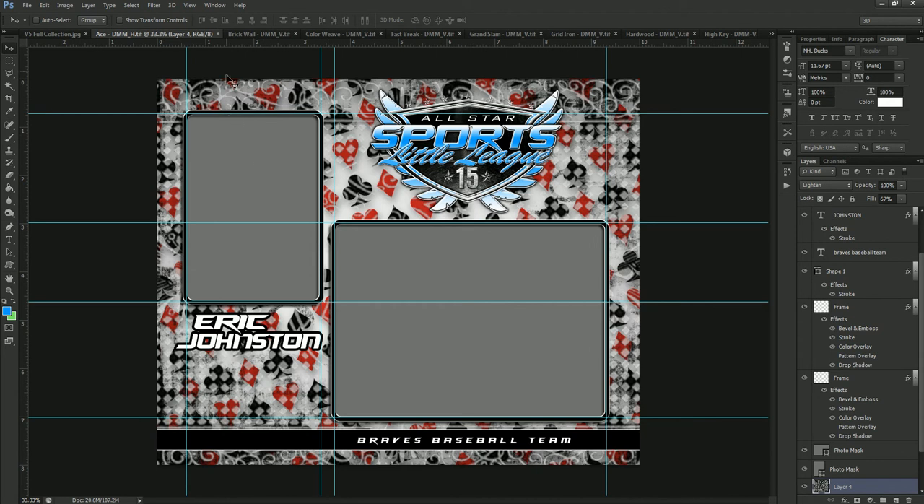
left_click(218, 34)
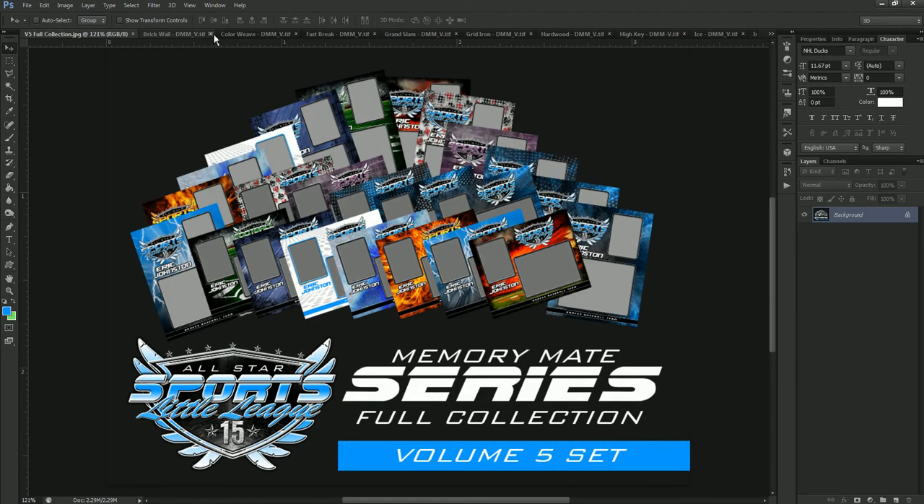
In the Brick Wall template, set the Background Color Glow layer's colour overlay to blue (#001eff).
left_click(197, 35)
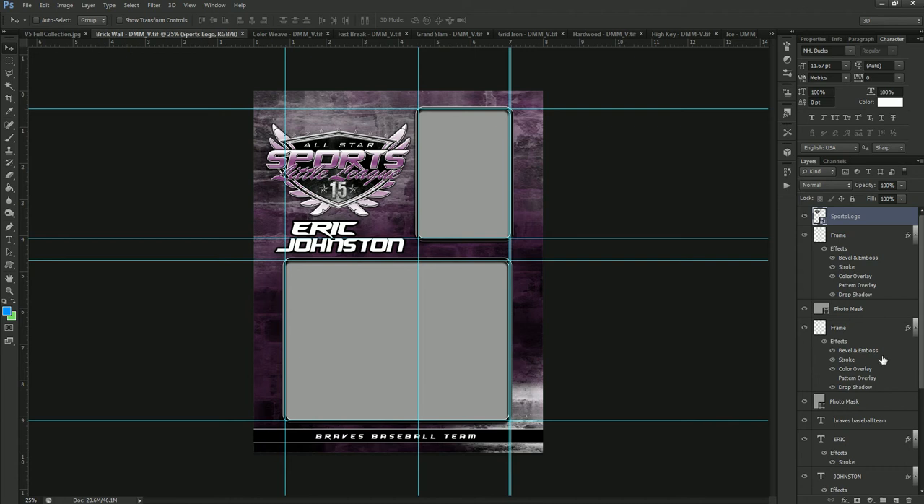
scroll(878, 359, "down", 5)
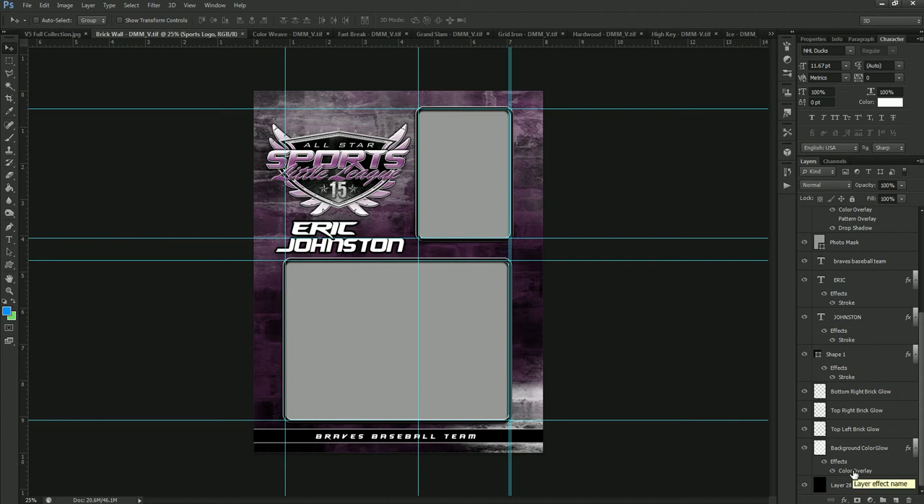
double_click(854, 471)
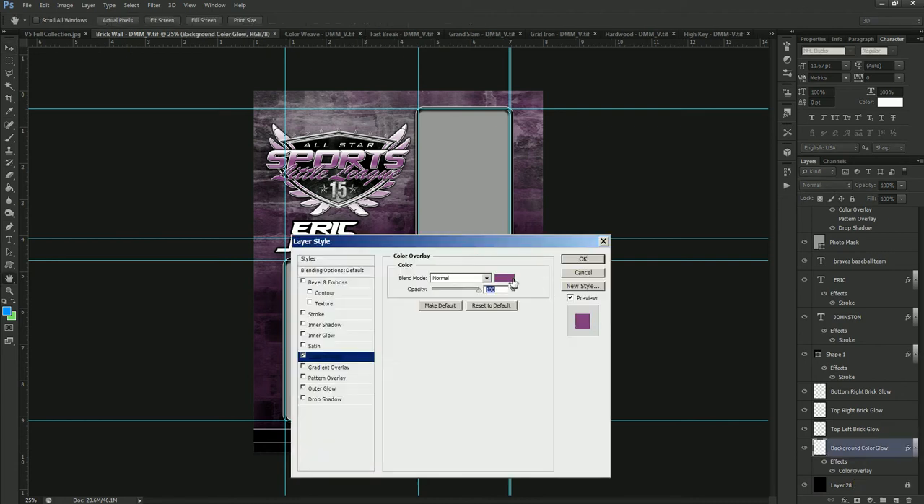
left_click(509, 282)
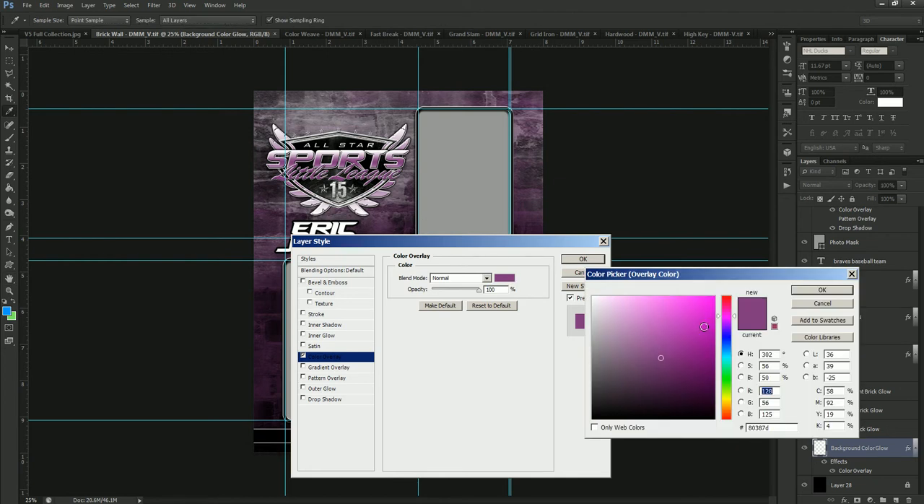
left_click(729, 339)
left_click_drag(688, 324, 723, 288)
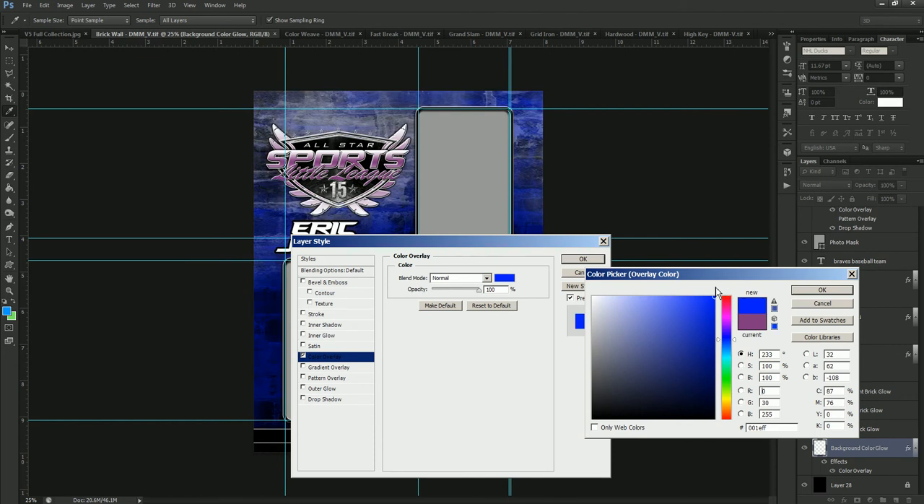
left_click_drag(770, 427, 749, 429)
left_click(822, 290)
left_click(596, 261)
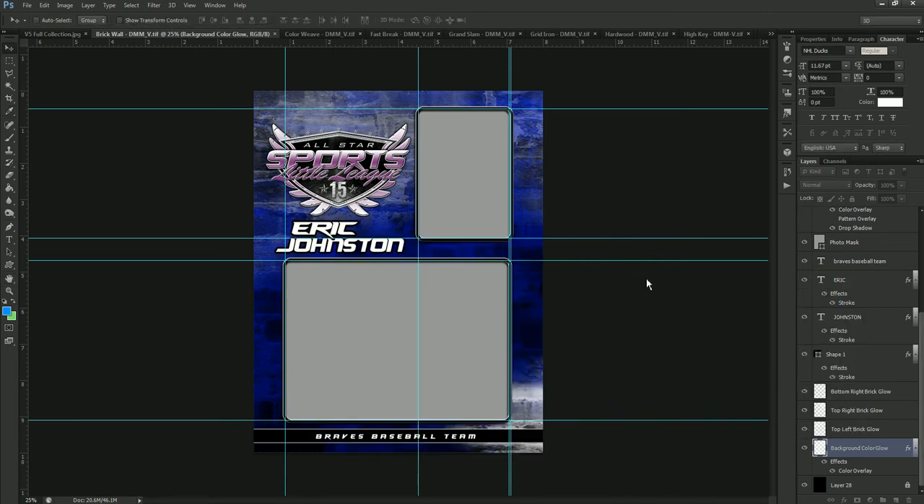
Close the Brick Wall template without saving its changes.
scroll(873, 448, "up", 1)
scroll(873, 448, "up", 3)
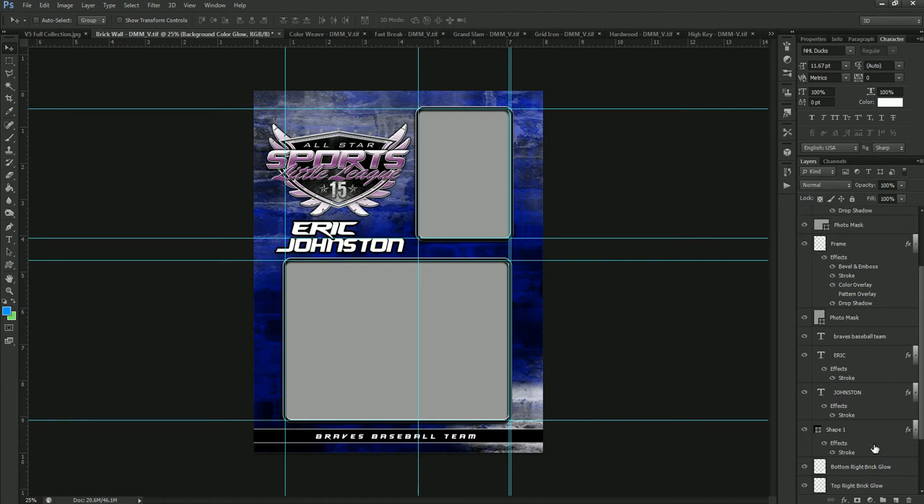
scroll(871, 432, "up", 3)
scroll(868, 417, "up", 1)
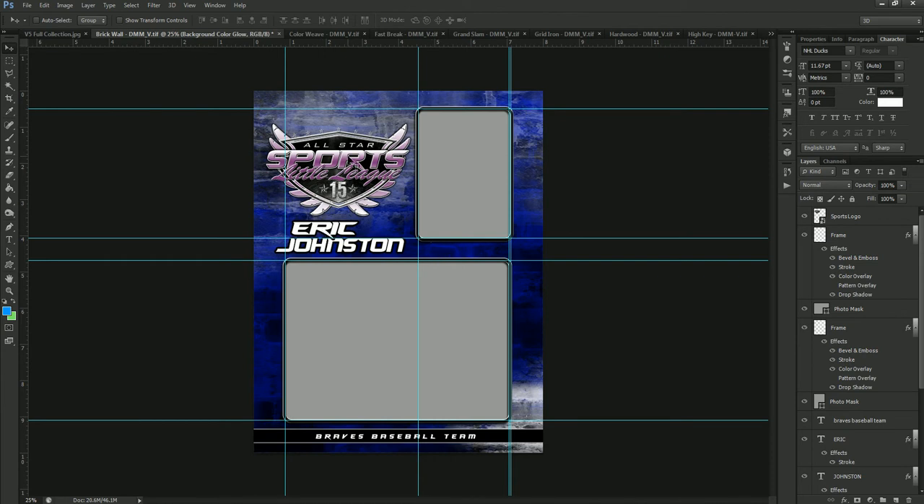
left_click(278, 35)
left_click(470, 194)
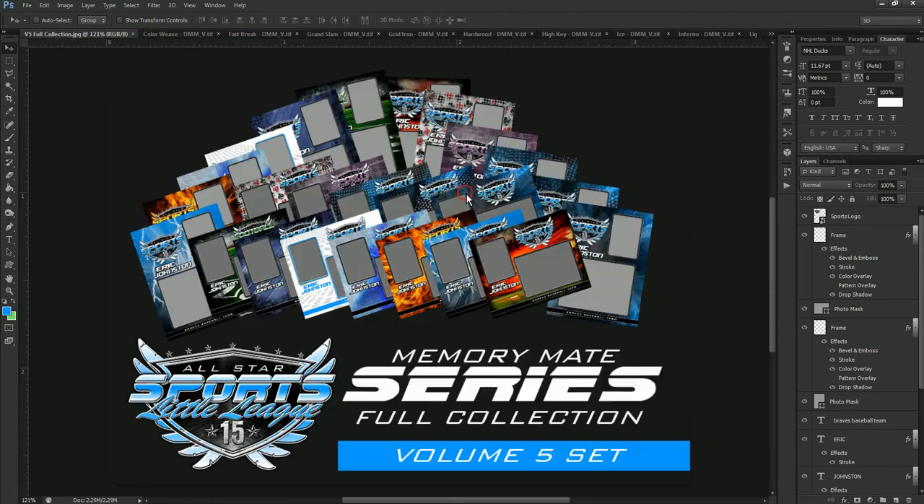
Set the colour overlay of the Color Weave template's BKG Splash Image layer to red (#ff0000), and close the template without saving.
left_click(194, 35)
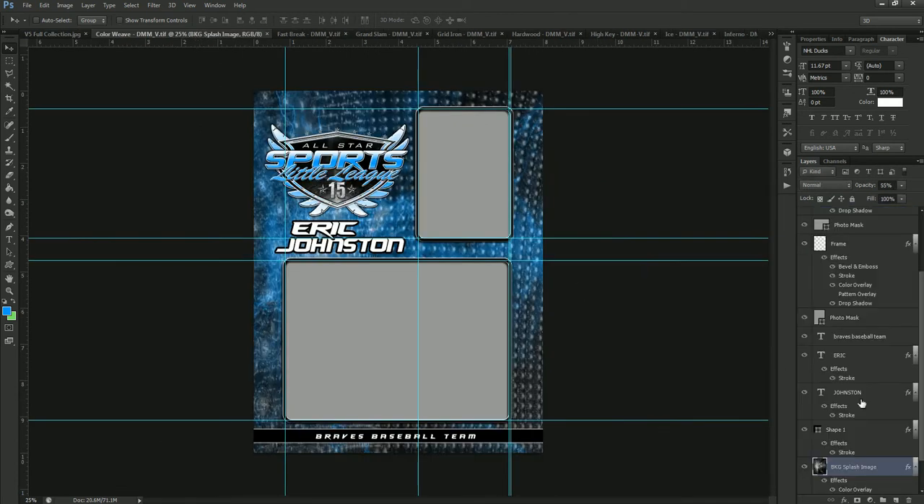
scroll(861, 404, "down", 2)
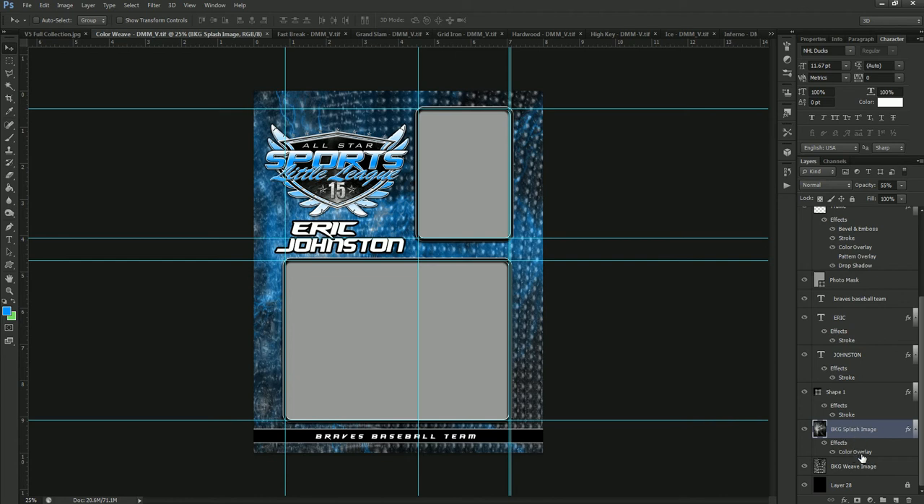
double_click(860, 452)
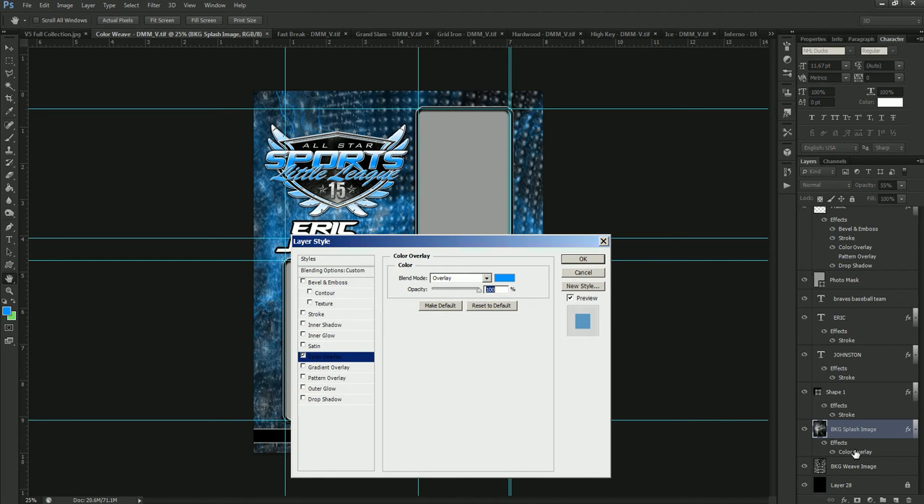
left_click(504, 277)
left_click_drag(728, 326, 727, 298)
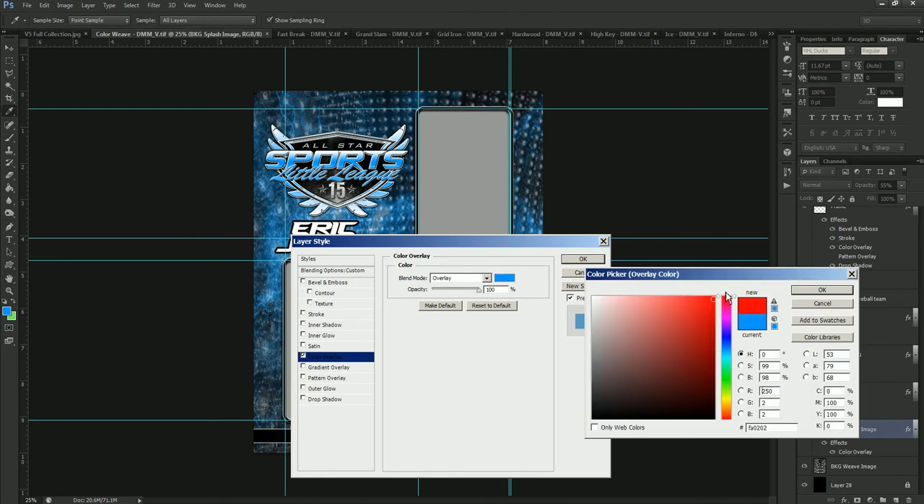
left_click(715, 296)
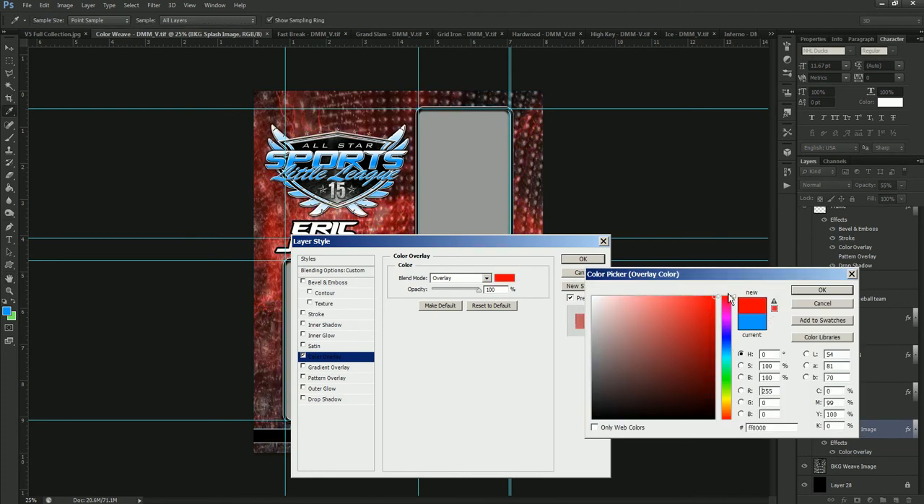
left_click(799, 292)
left_click(580, 260)
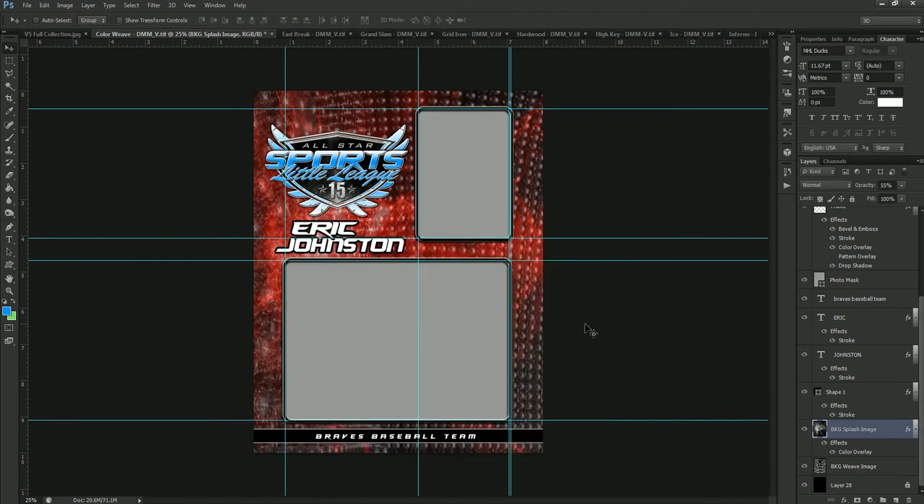
left_click(272, 36)
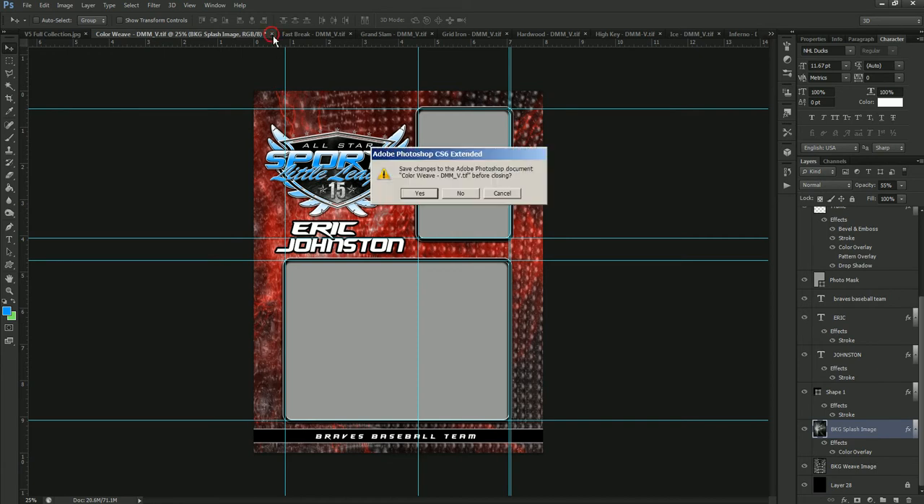
left_click(465, 194)
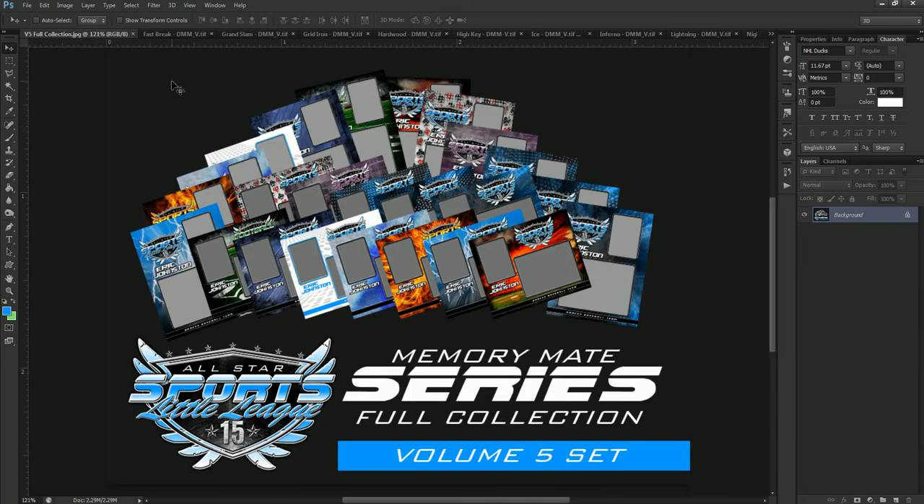
In the Fast Break template, set the Color Glow layer's colour overlay to bright green (#12ff00).
left_click(181, 38)
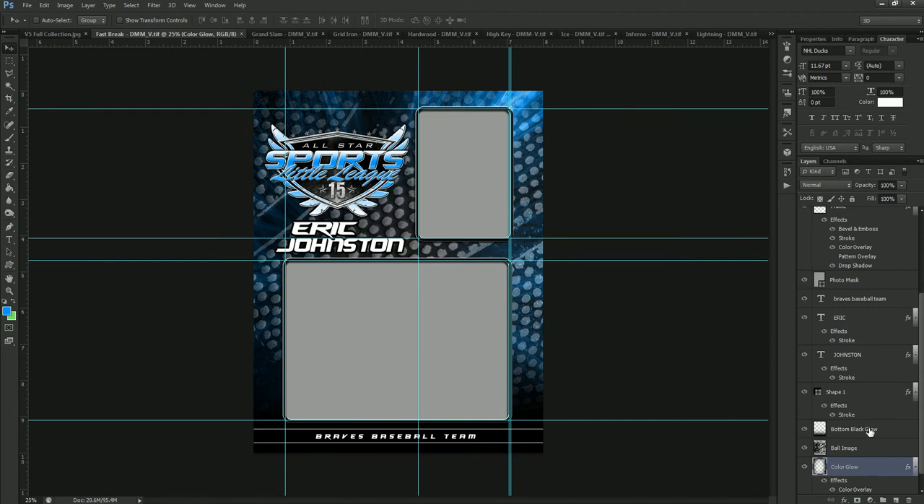
scroll(869, 429, "down", 1)
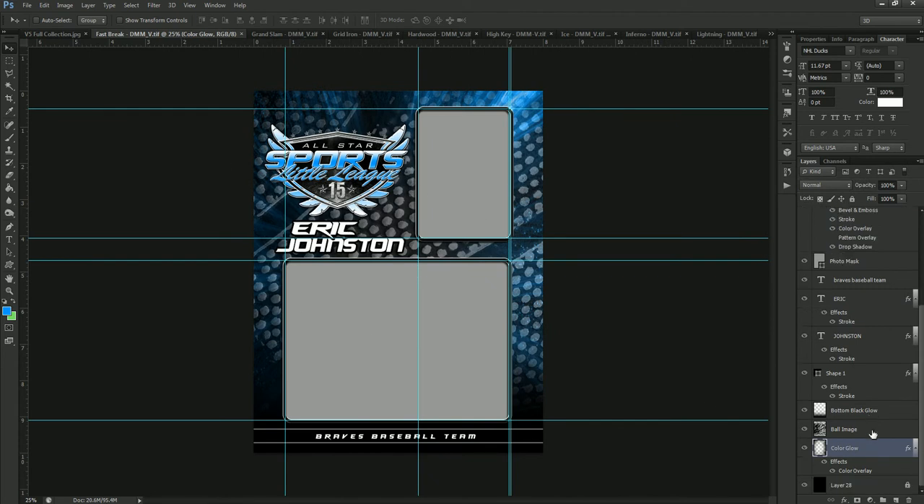
double_click(859, 471)
left_click(507, 277)
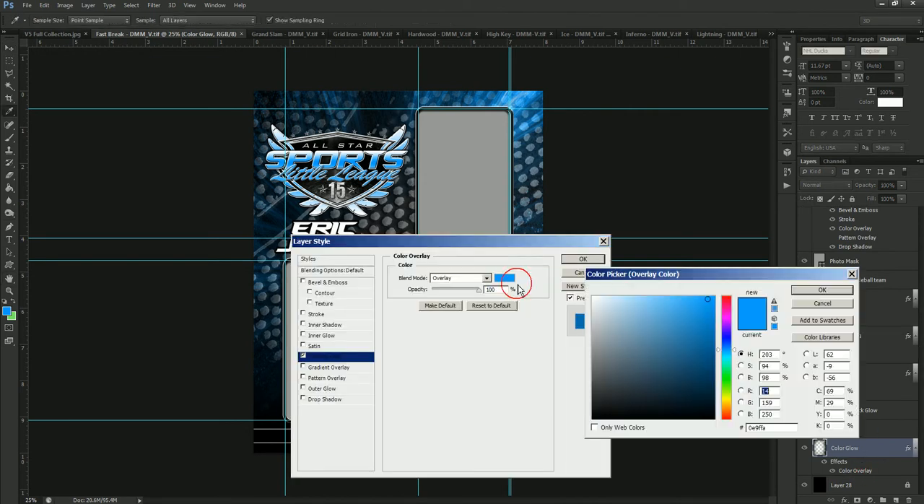
left_click(724, 379)
left_click(715, 305)
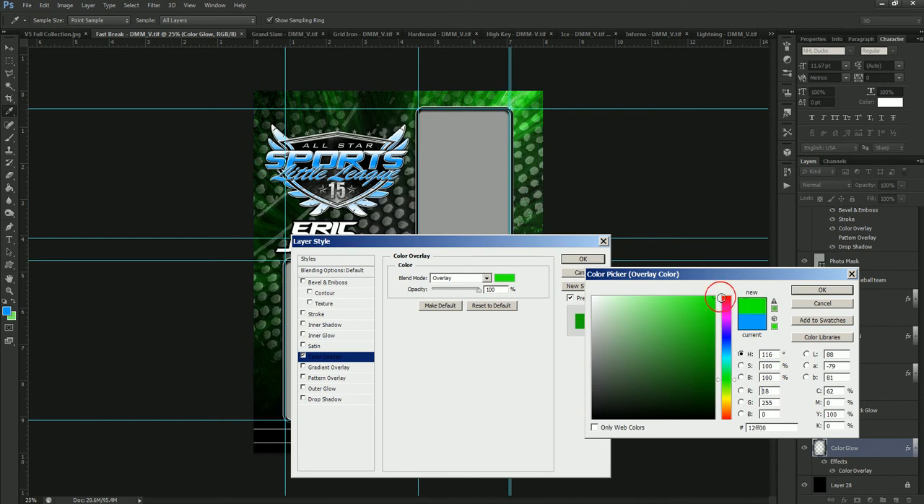
left_click(821, 289)
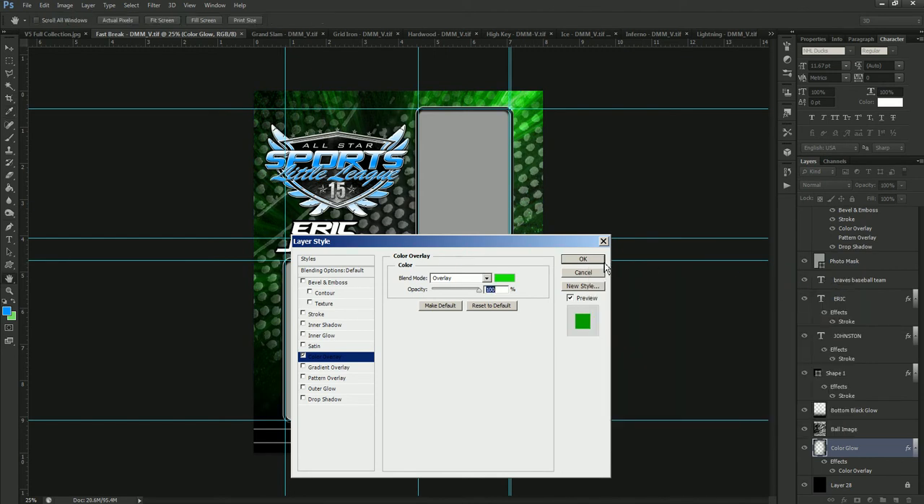
left_click(599, 261)
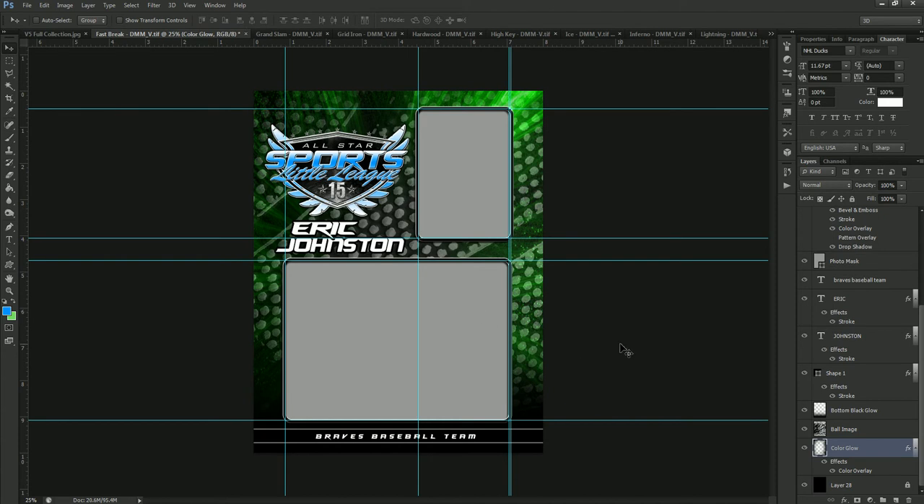
Change the Fast Break template's Color Glow overlay to golden yellow (#ffcc00), and close the template without saving.
double_click(854, 471)
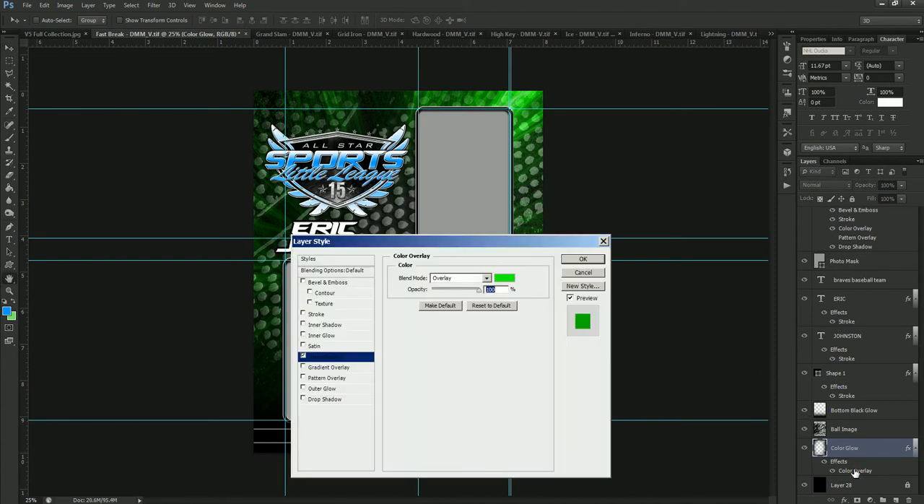
left_click(504, 278)
left_click_drag(727, 390, 727, 408)
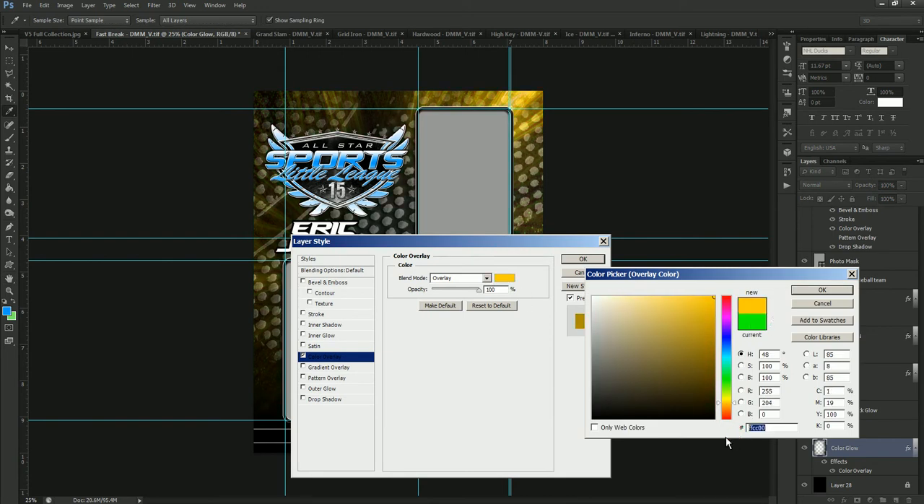
left_click(814, 289)
left_click(589, 261)
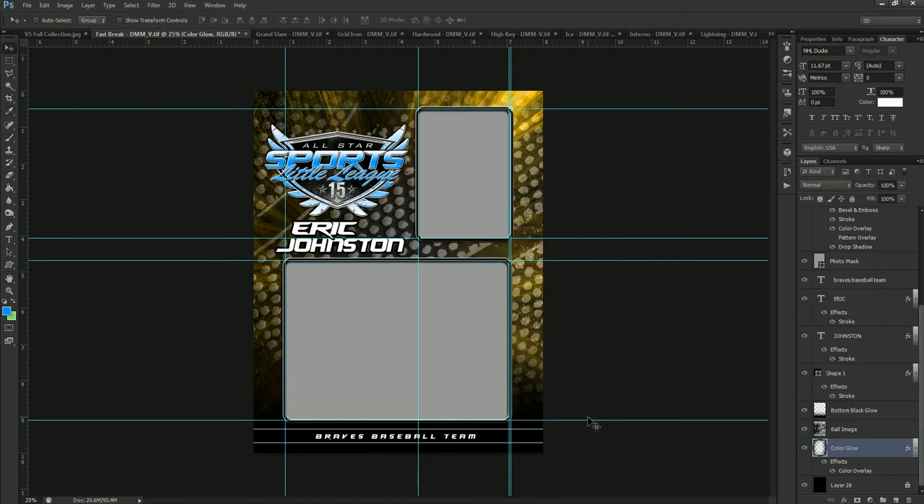
left_click(245, 34)
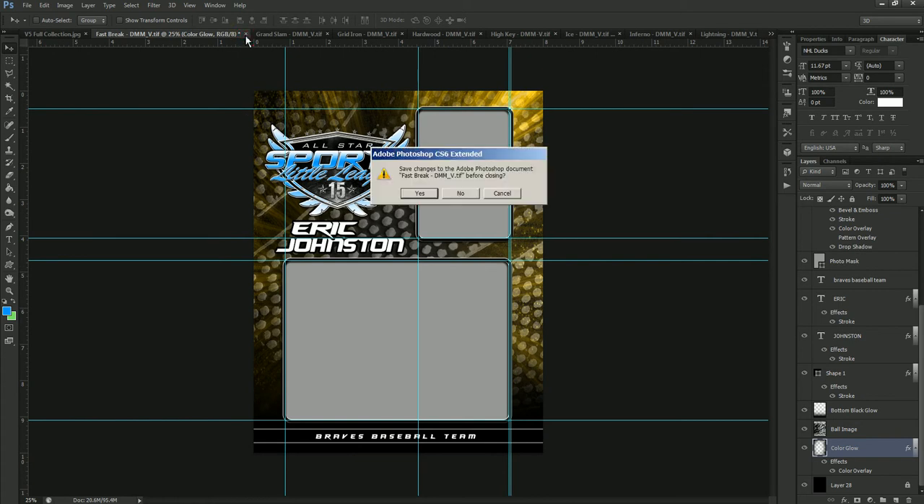
left_click(469, 197)
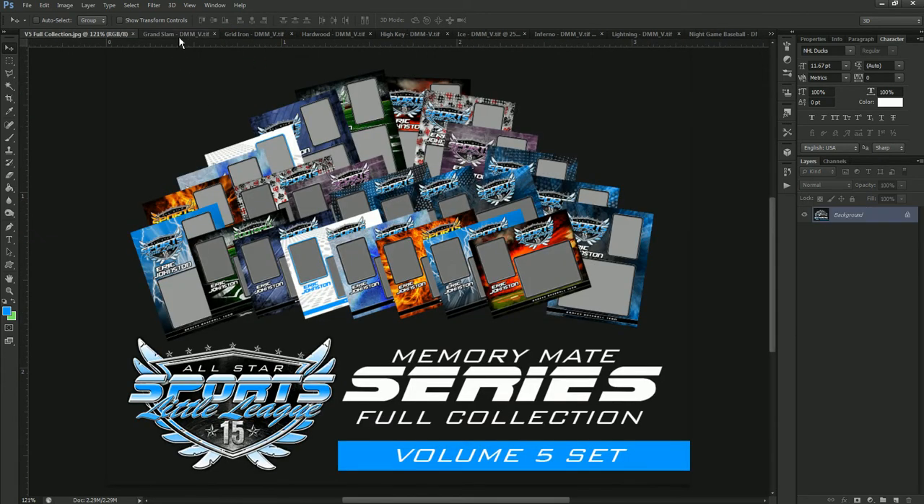
In the Grand Slam template, set the colour overlay of Layer 29 to red (#ff0000).
left_click(178, 34)
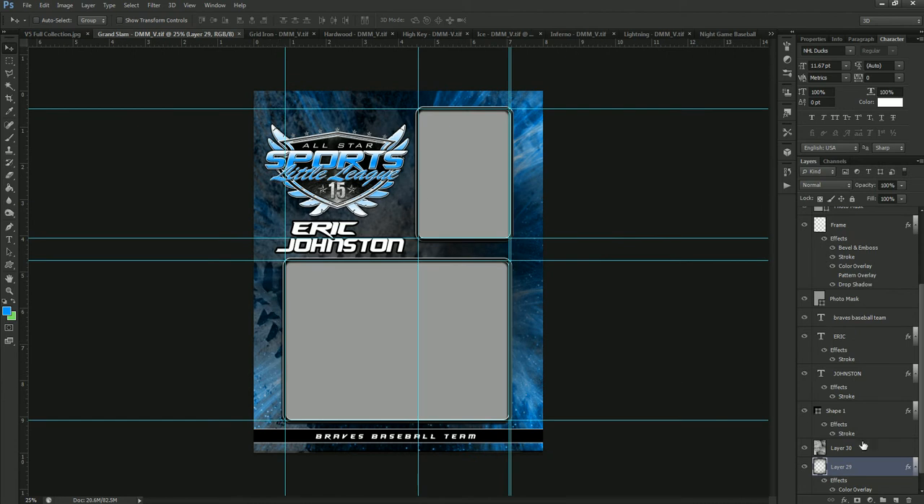
scroll(867, 422, "down", 1)
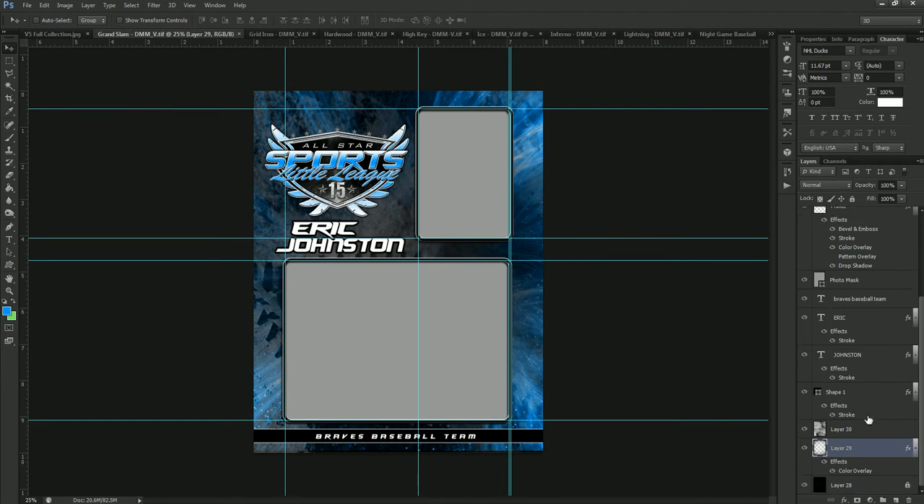
double_click(866, 473)
left_click(505, 278)
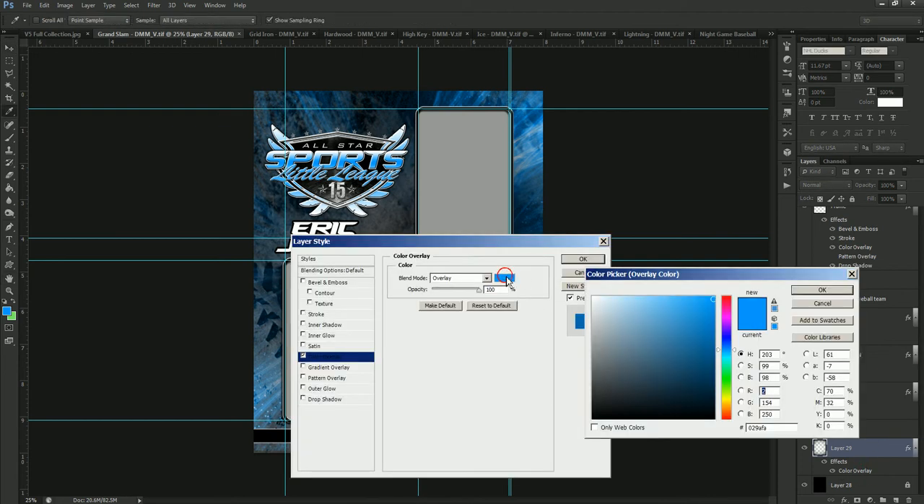
left_click_drag(725, 322, 726, 293)
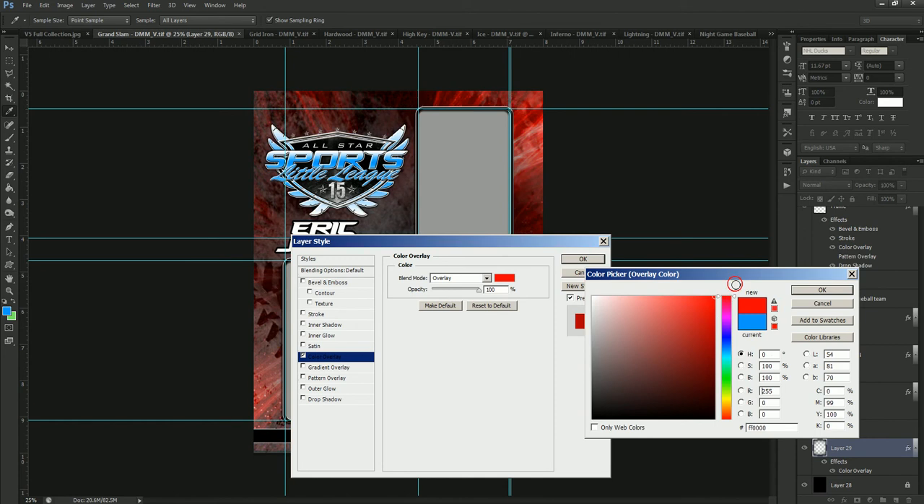
left_click(821, 289)
left_click(597, 261)
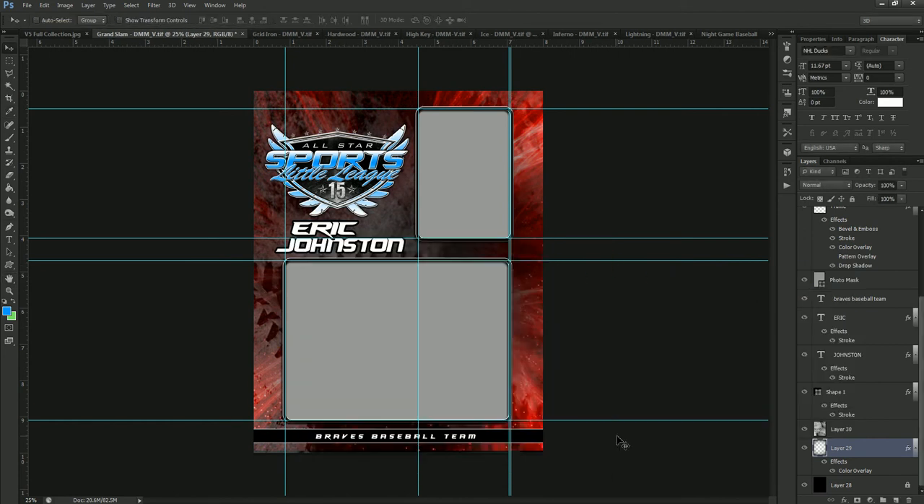
Close the Grand Slam template without saving its changes, and switch to the Grid Iron template.
left_click(241, 35)
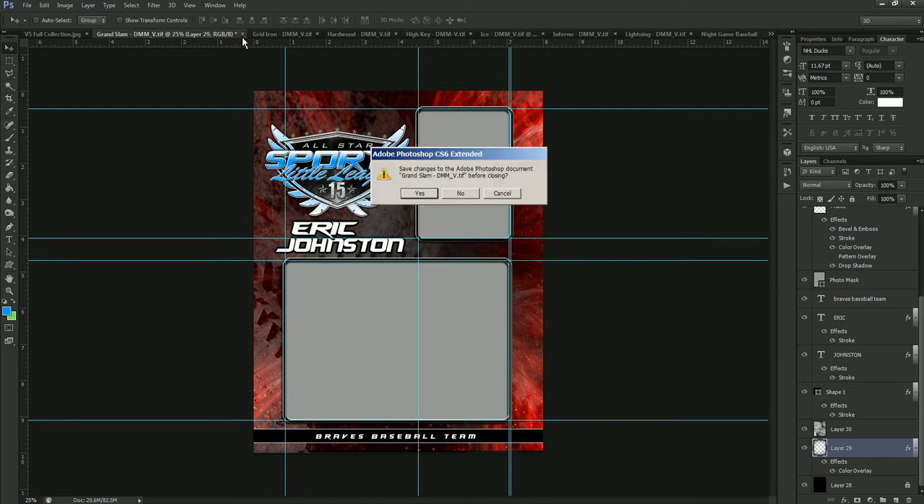
left_click(462, 193)
left_click(176, 35)
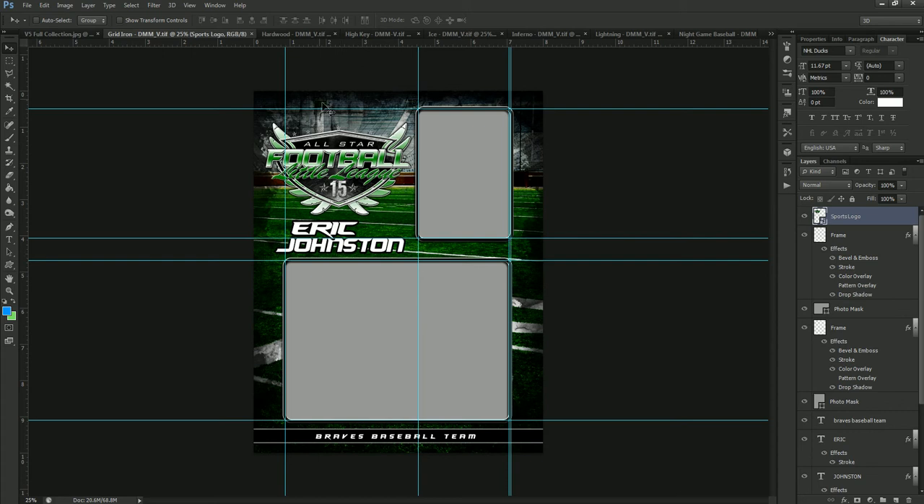
Close the Grid Iron template, and reveal the effects of Layer 29 in the Hardwood template.
left_click(252, 34)
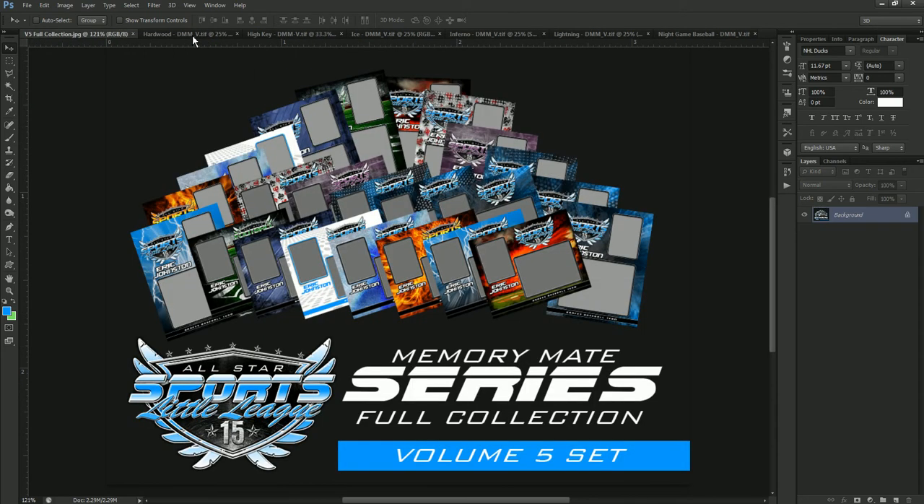
left_click(192, 35)
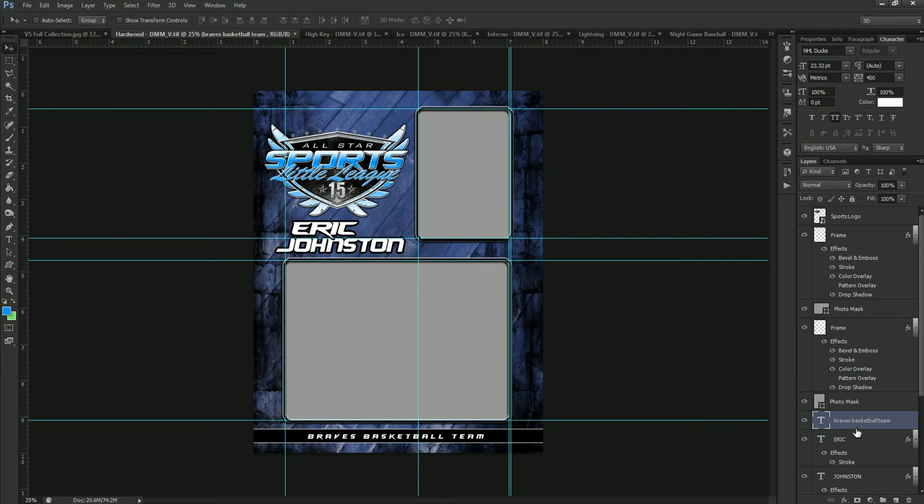
scroll(893, 417, "down", 5)
scroll(894, 416, "down", 3)
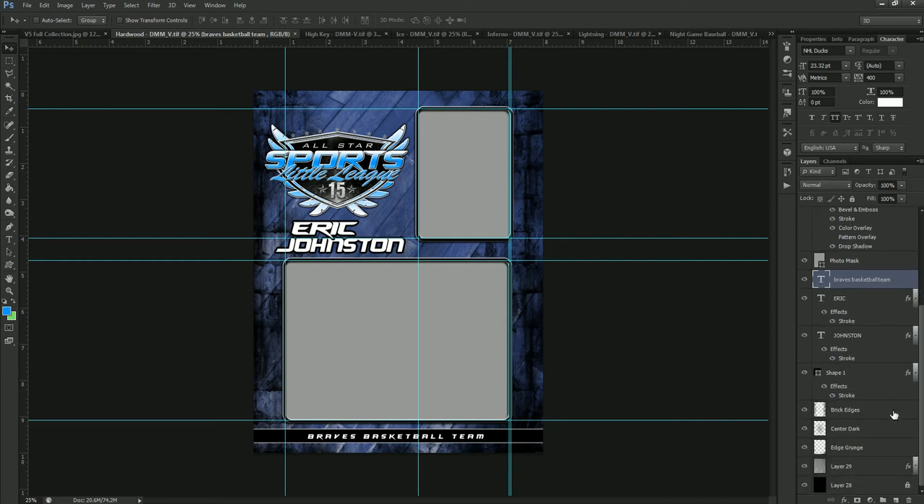
left_click(912, 466)
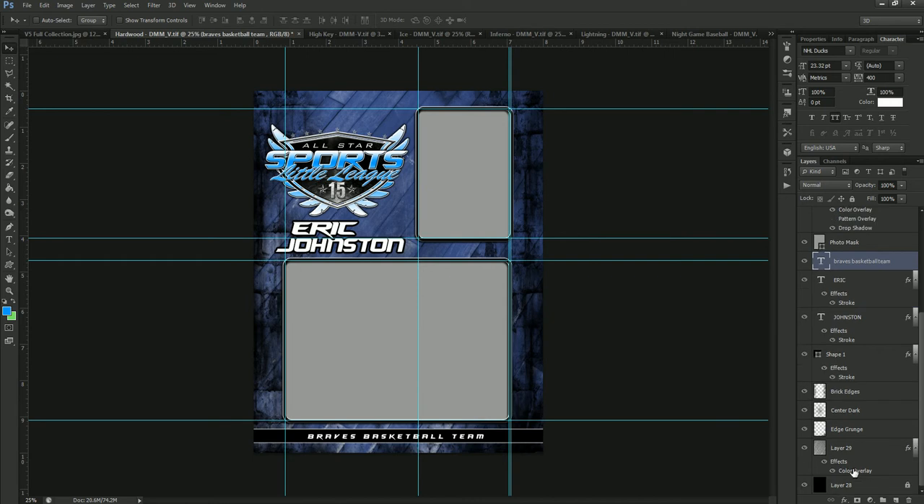
left_click(915, 447)
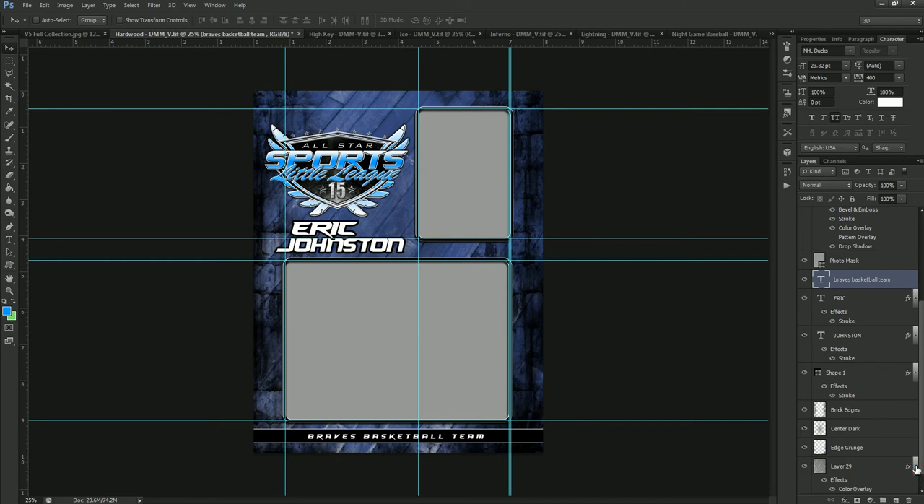
left_click(914, 467)
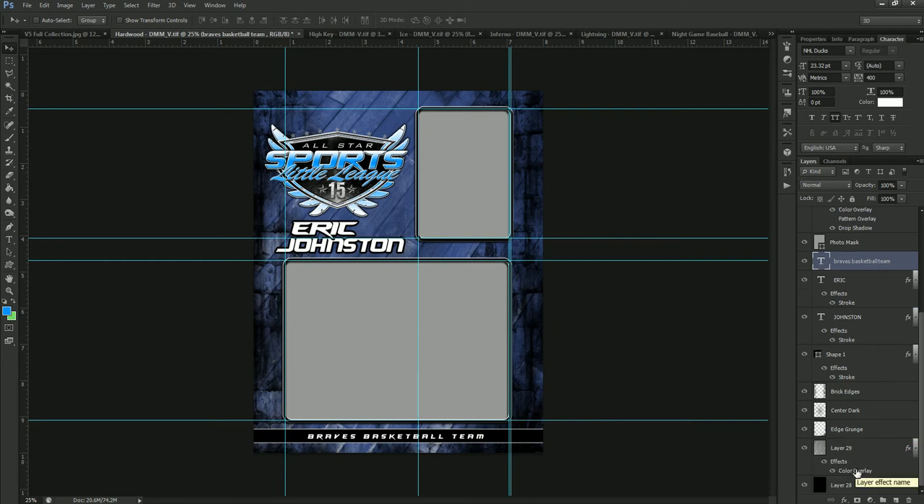
In the Hardwood template, set the colour overlay of Layer 29 to orange (#ff8400).
double_click(856, 471)
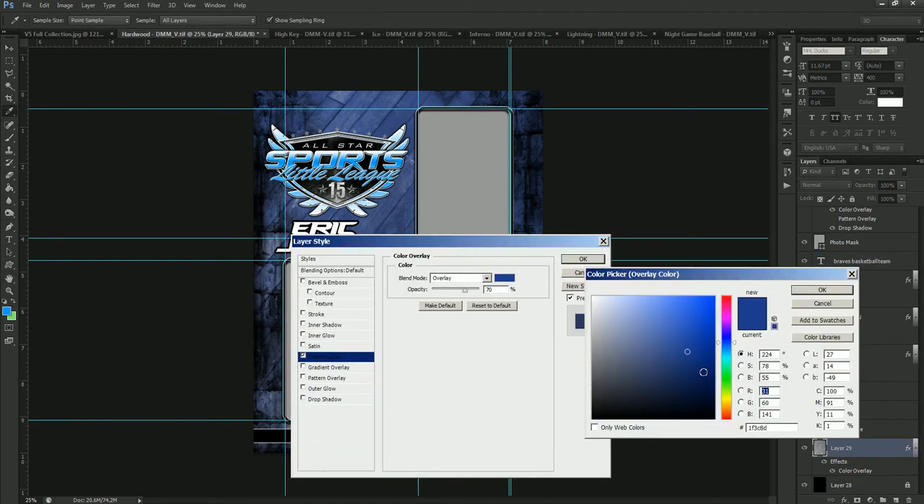
left_click(725, 407)
left_click_drag(728, 406, 727, 408)
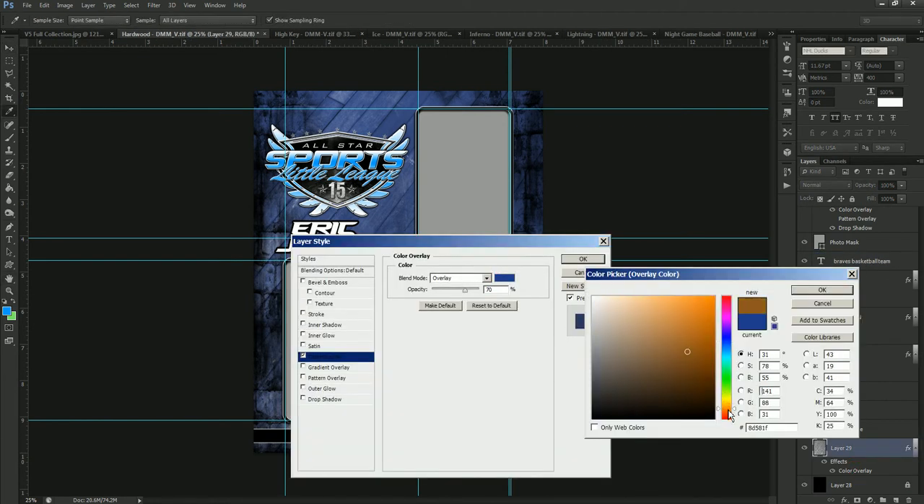
left_click_drag(701, 317, 725, 283)
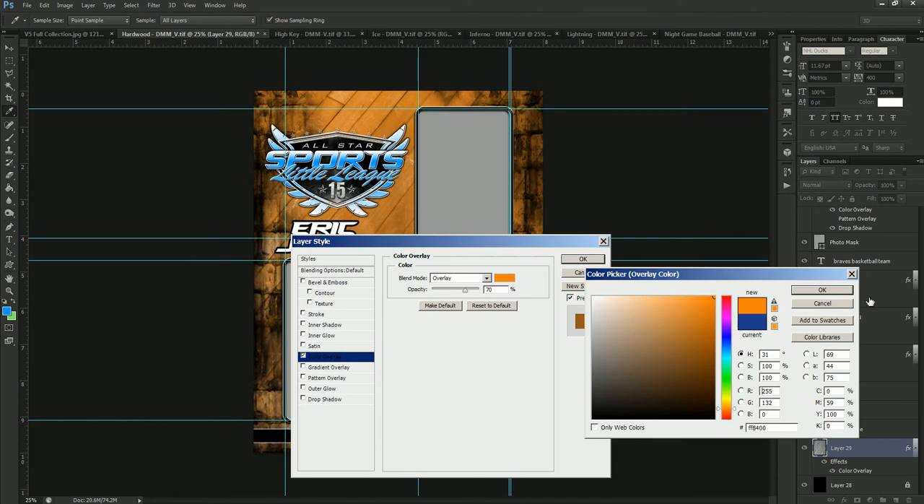
left_click(821, 289)
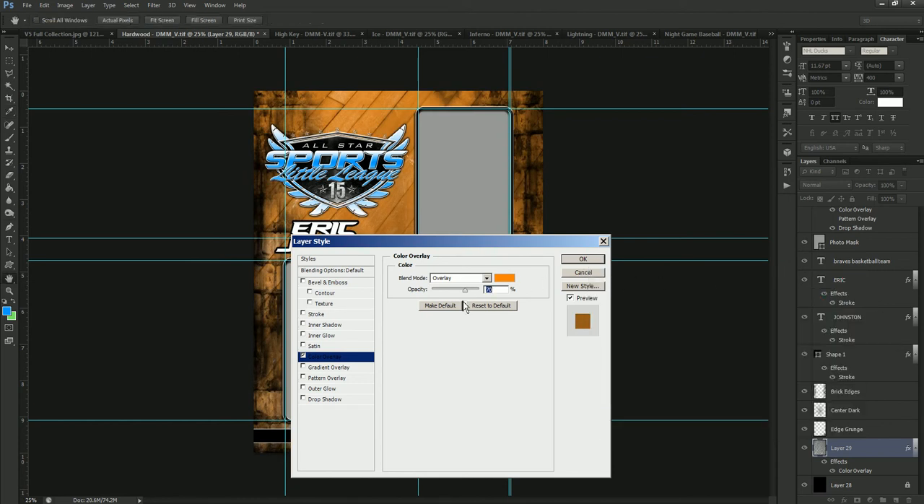
Raise the opacity of Layer 29's colour overlay to 100% and apply the layer style.
left_click_drag(466, 293, 481, 292)
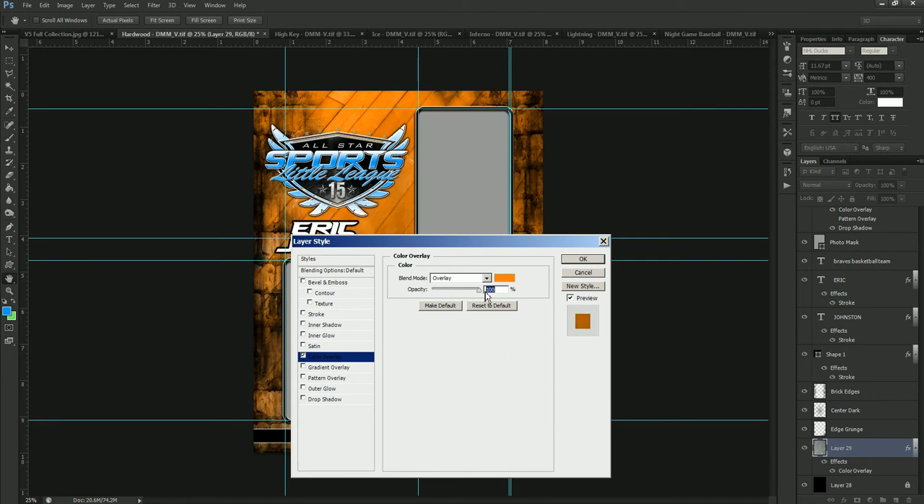
left_click_drag(480, 294, 518, 310)
left_click(583, 258)
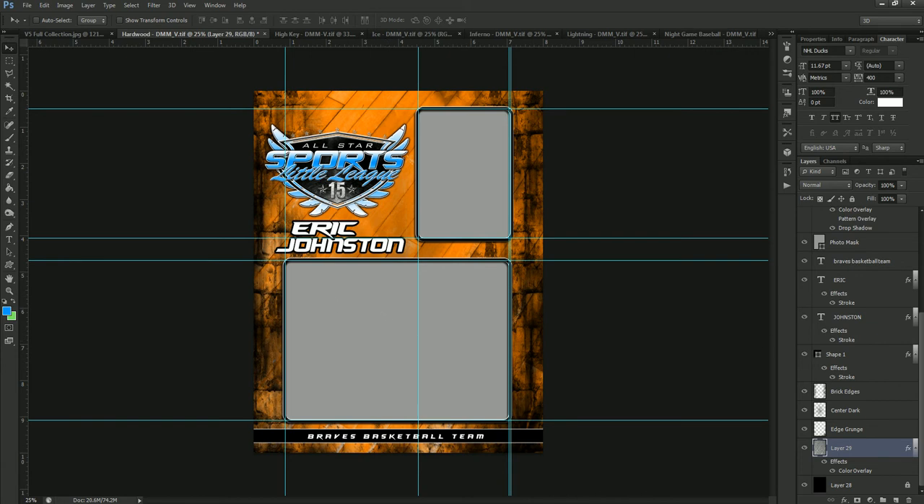
Close the Hardwood template without saving its changes, and switch to the High Key template.
left_click(265, 34)
left_click(476, 194)
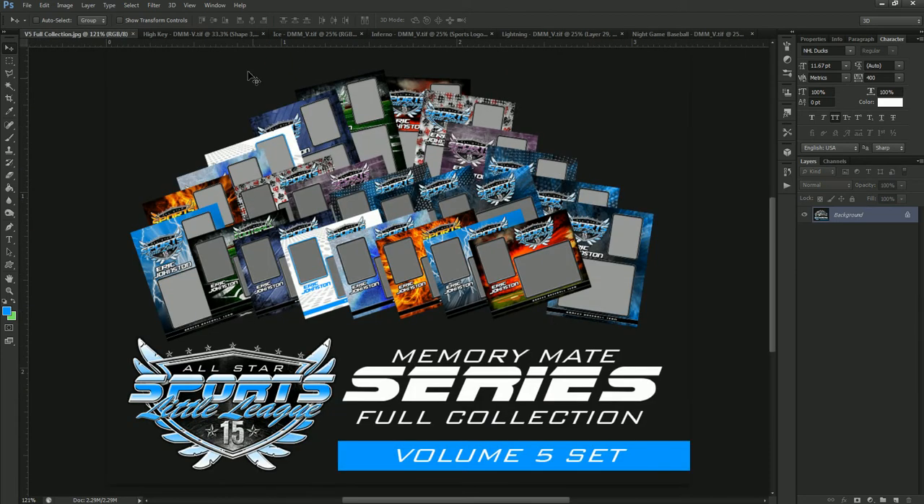
left_click(217, 34)
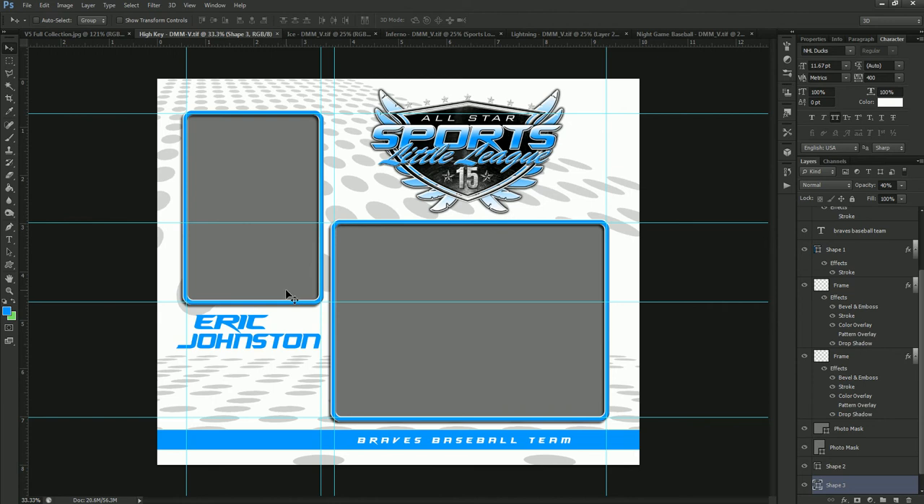
In the High Key template, set the colour overlay of the Frame layer around the portrait photo to red (#ff0000).
right_click(332, 273)
left_click(348, 277)
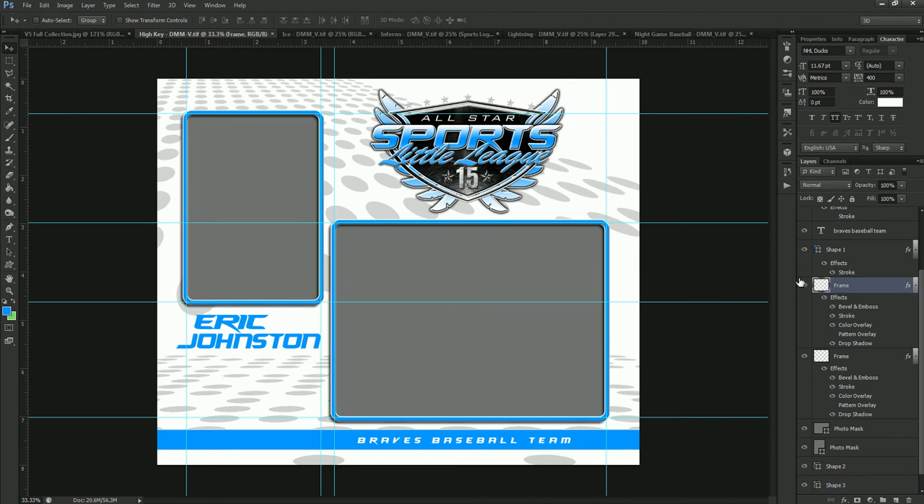
double_click(857, 326)
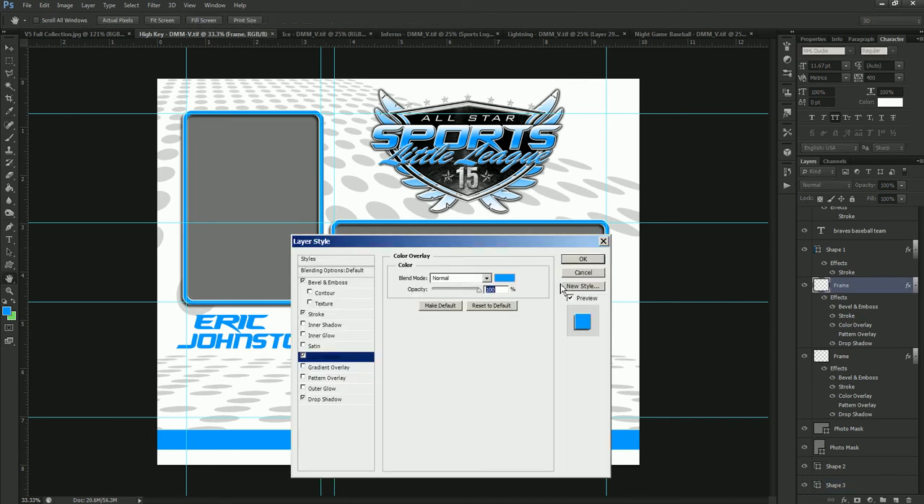
left_click(506, 278)
left_click_drag(728, 373, 727, 298)
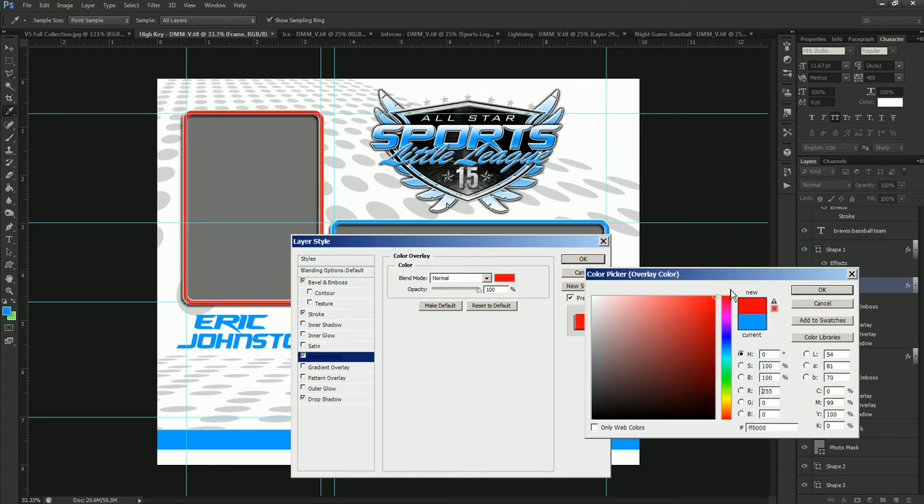
left_click(822, 289)
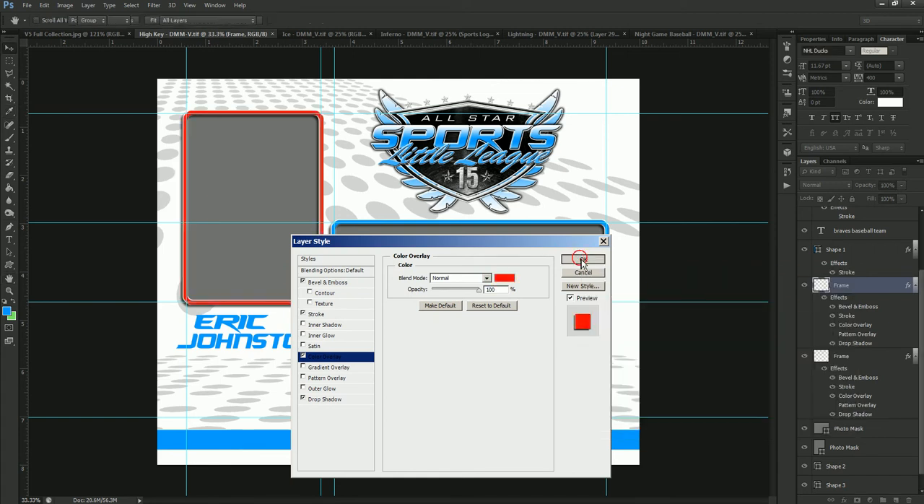
left_click(582, 258)
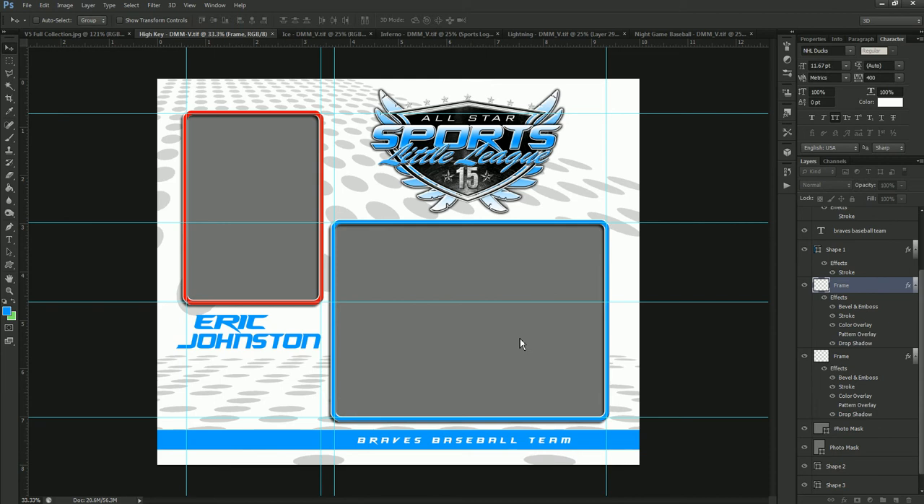
Recolour the Shape 3 dot pattern behind the logo to red (#ff0000).
right_click(590, 198)
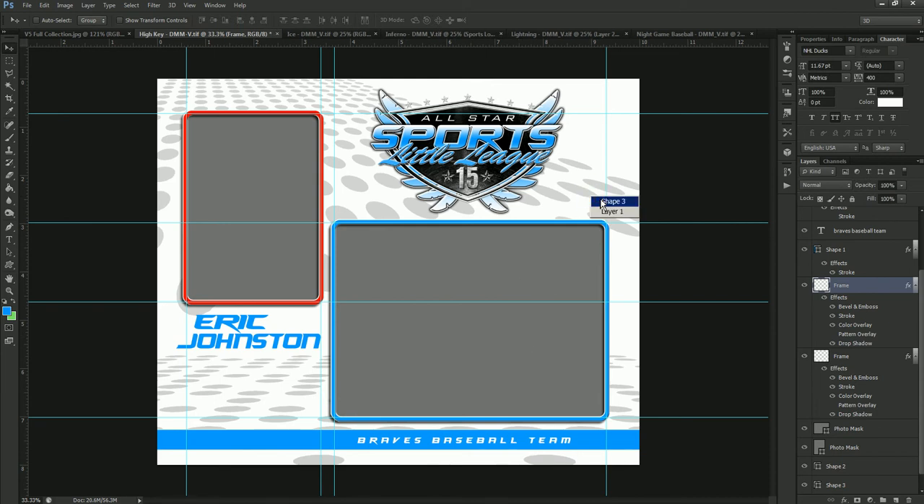
left_click(610, 201)
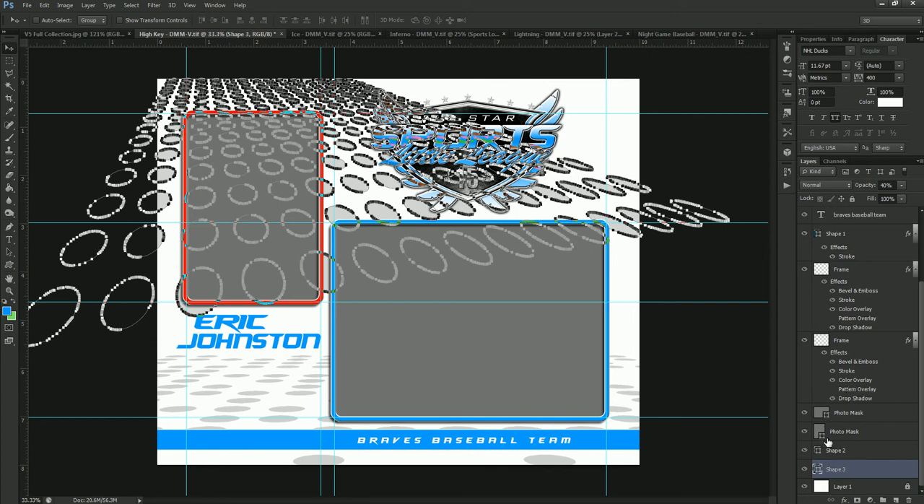
double_click(818, 470)
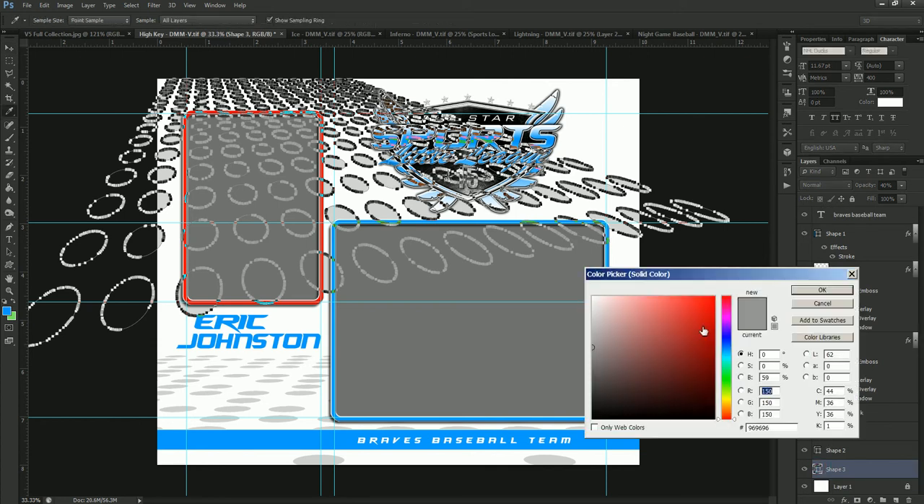
left_click_drag(711, 299, 726, 285)
left_click(821, 289)
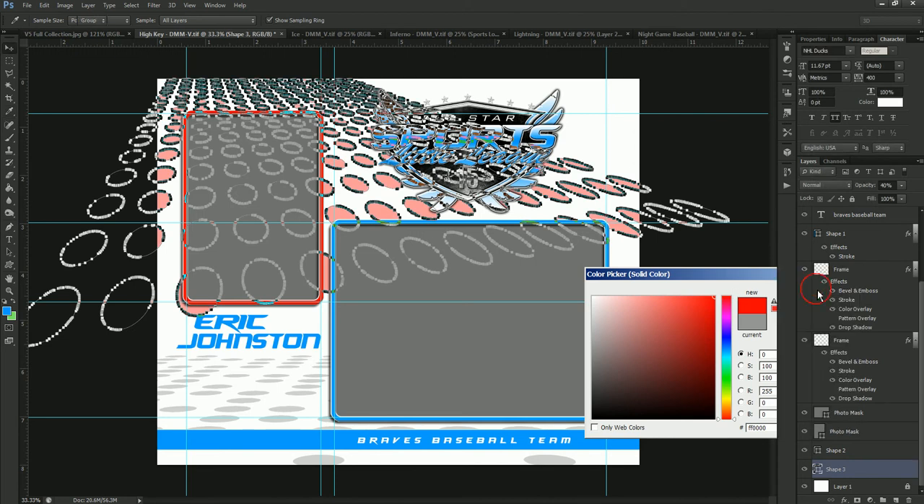
Select Layer 1 to hide the dot outlines, and undo the recolouring of Shape 3.
right_click(630, 150)
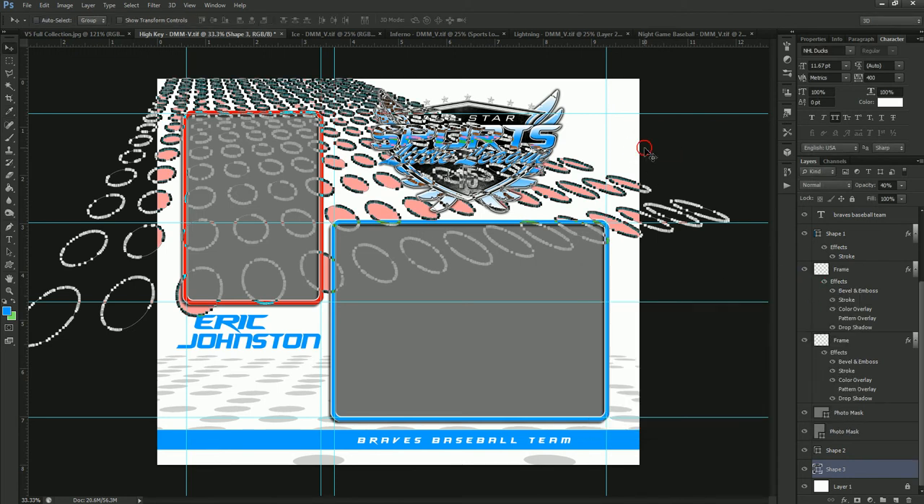
left_click(641, 158)
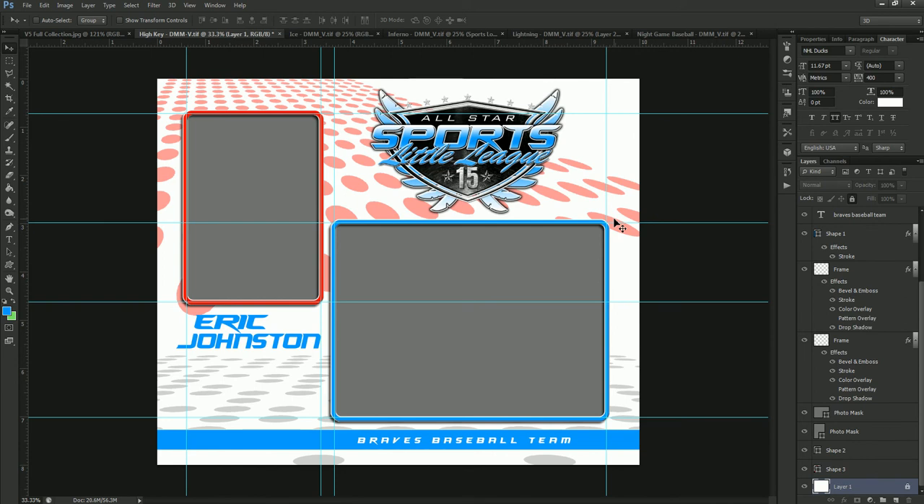
key("ctrl+z")
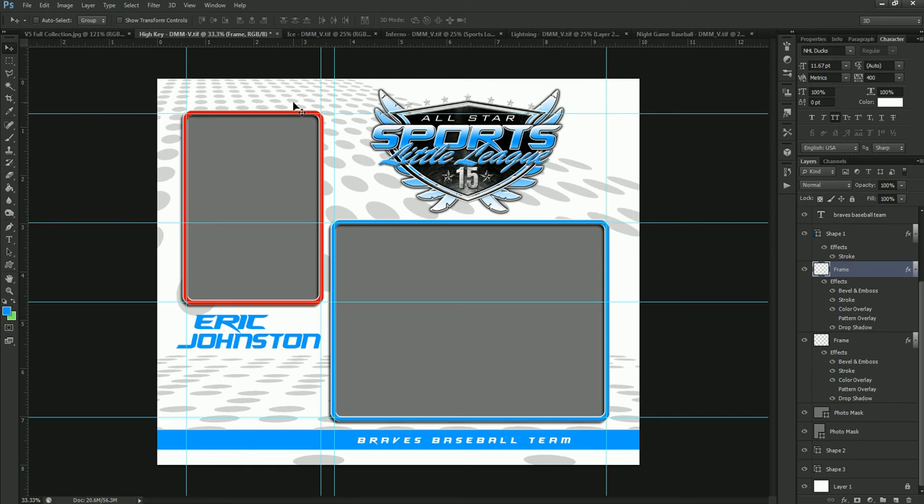
Close the High Key template without saving its changes, and switch to the Ice template.
left_click(278, 35)
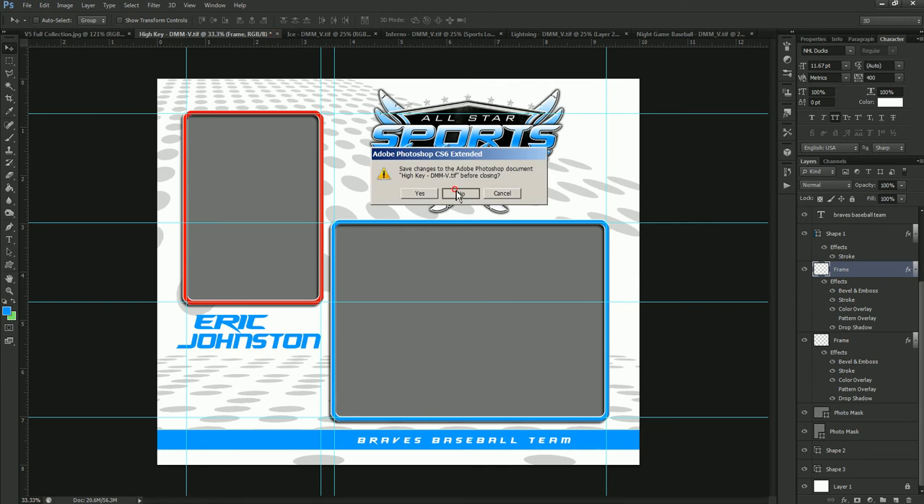
key("n")
left_click(207, 35)
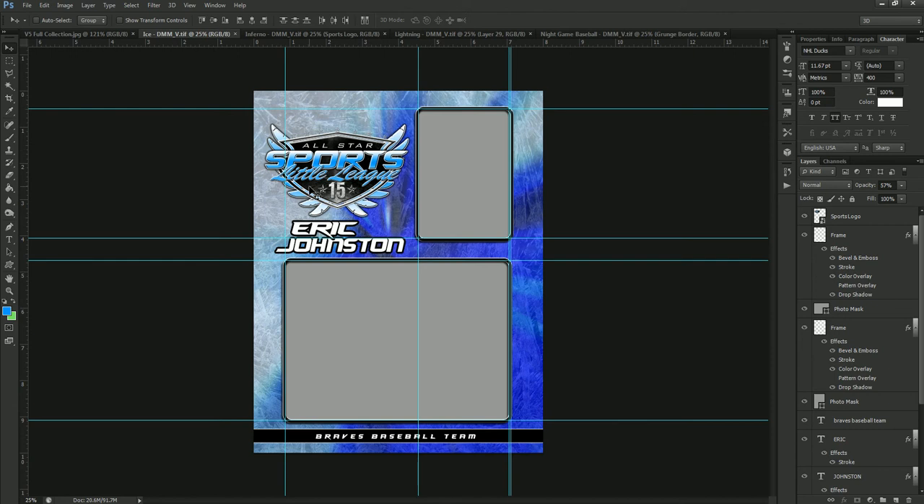
Close the Ice template, view and close the Inferno template, and switch to the Lightning template.
left_click(235, 34)
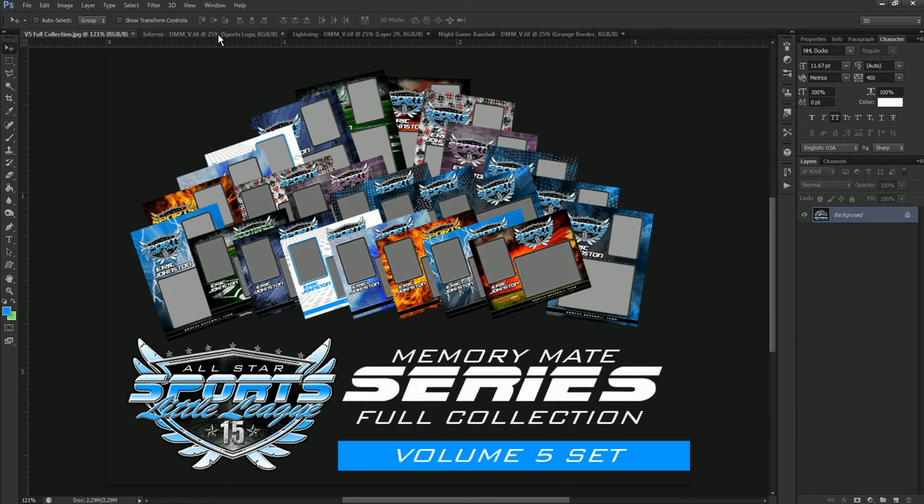
left_click(209, 34)
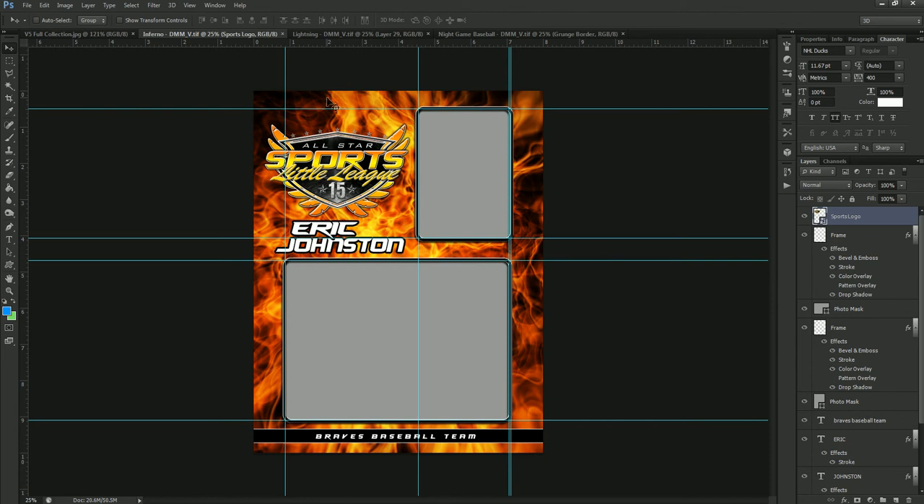
left_click(282, 34)
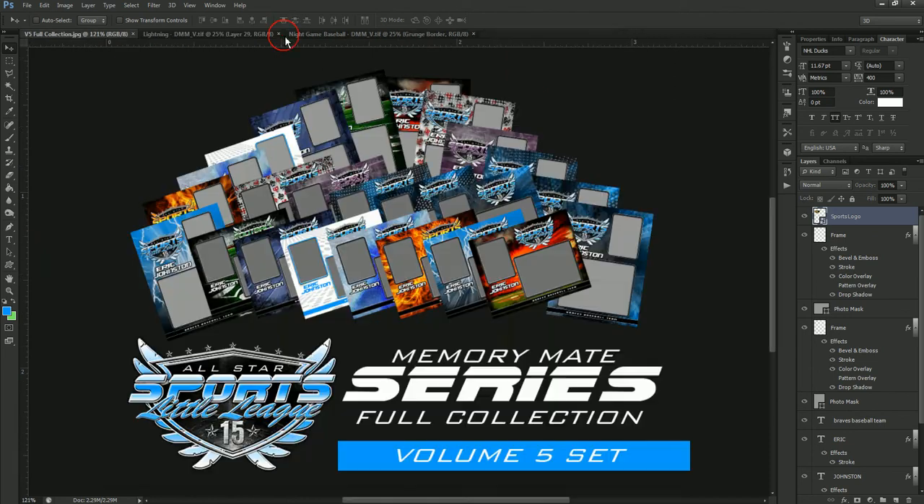
left_click(256, 35)
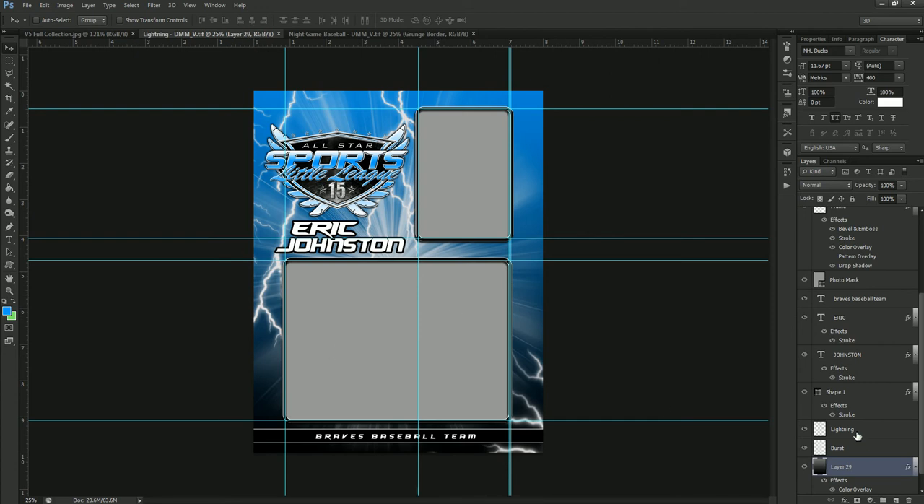
Recolour the Lightning background by setting Layer 29's Color Overlay to bright green with a hue of 110.
scroll(857, 433, "down", 1)
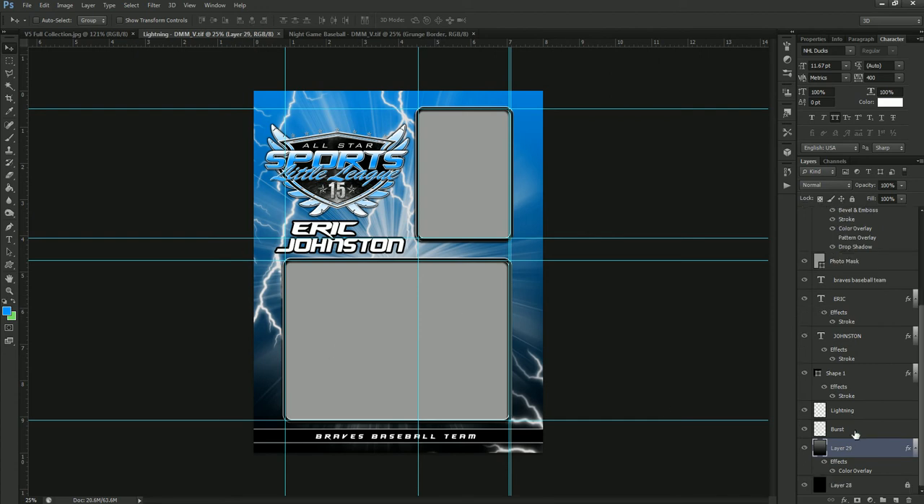
double_click(855, 470)
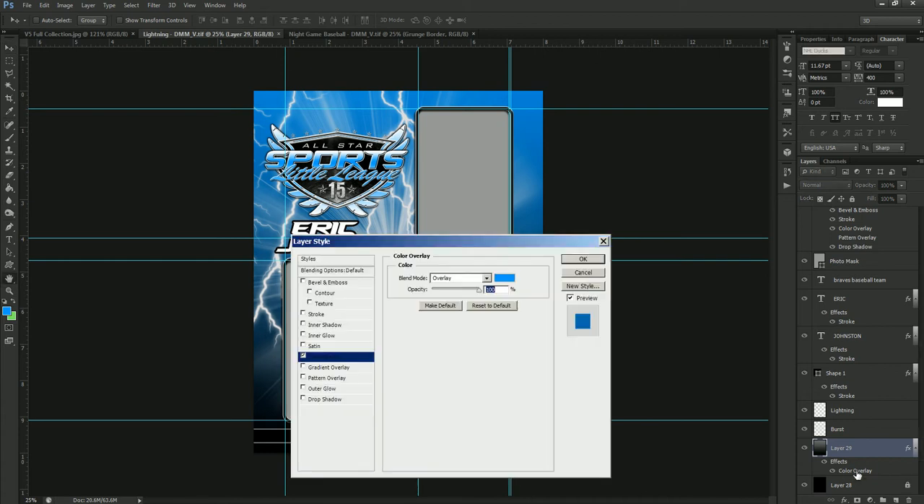
left_click(505, 281)
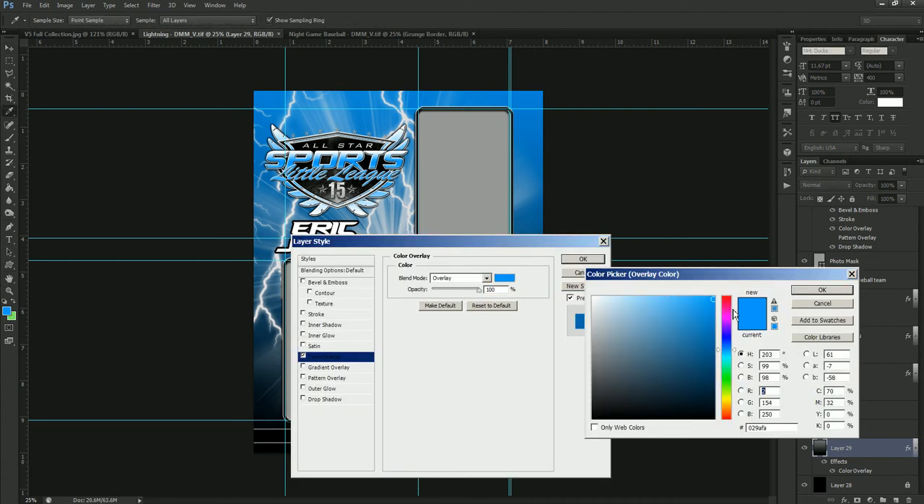
left_click_drag(733, 372, 724, 382)
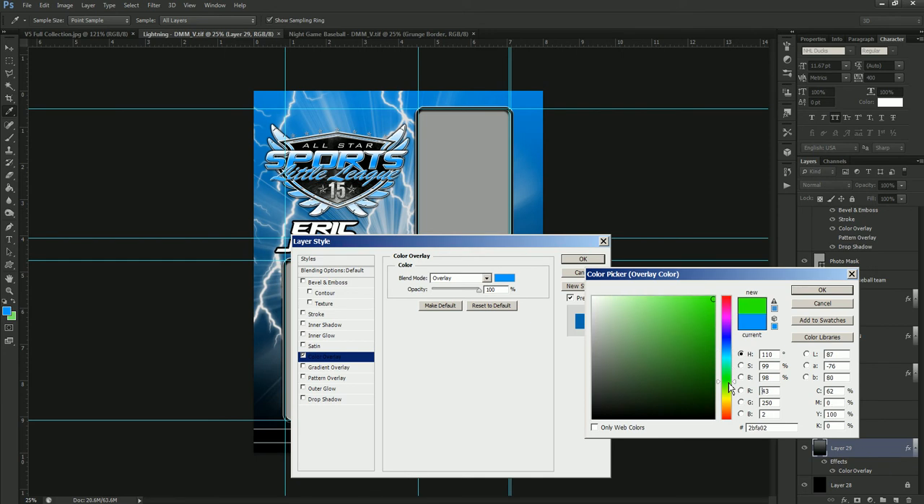
left_click(714, 289)
left_click(822, 290)
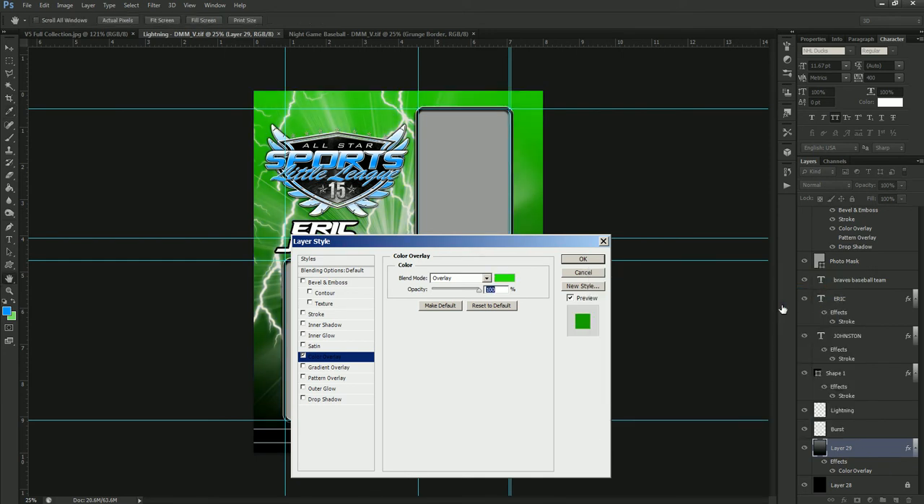
left_click(590, 260)
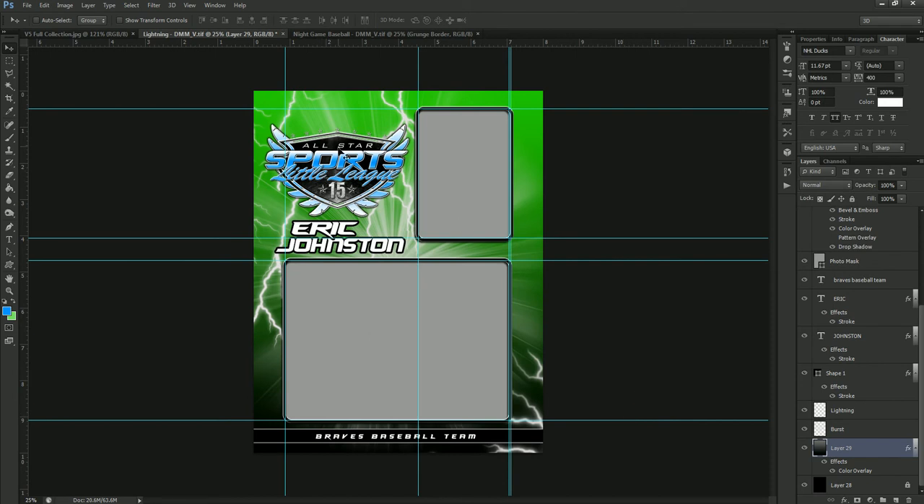
Select the Sports Logo layer, hide it to view the background alone, and show it again.
right_click(342, 155)
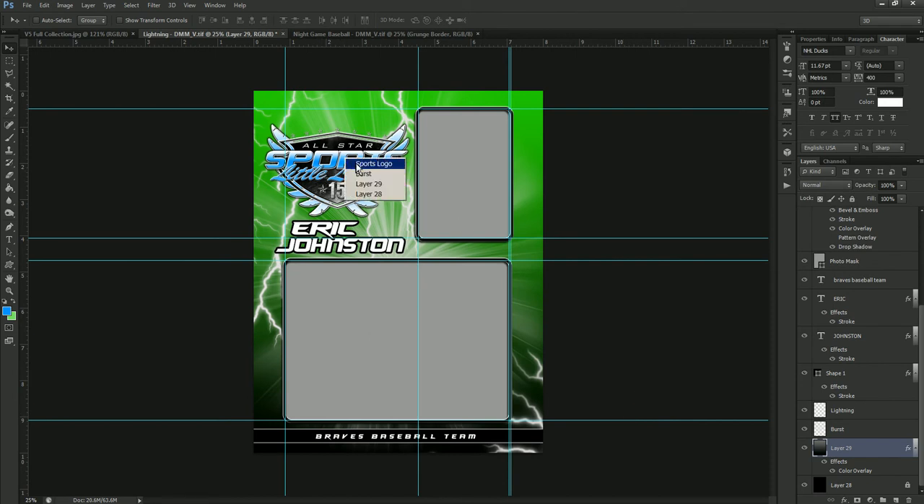
left_click(361, 160)
left_click(804, 216)
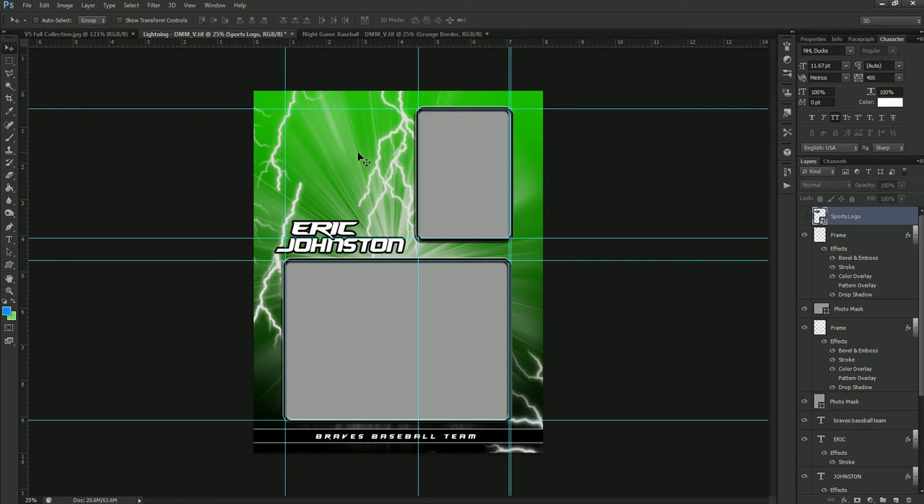
left_click(804, 216)
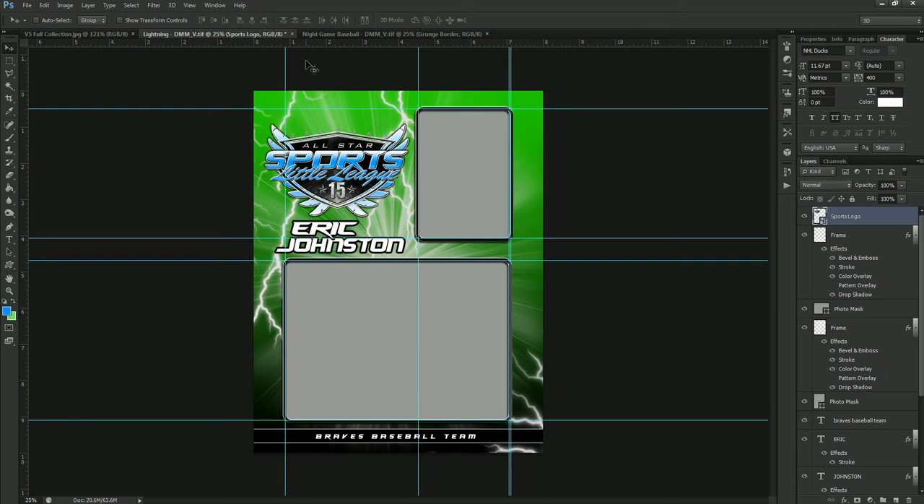
Close the Lightning template without saving its changes, and switch to the Night Game Baseball template.
left_click(294, 38)
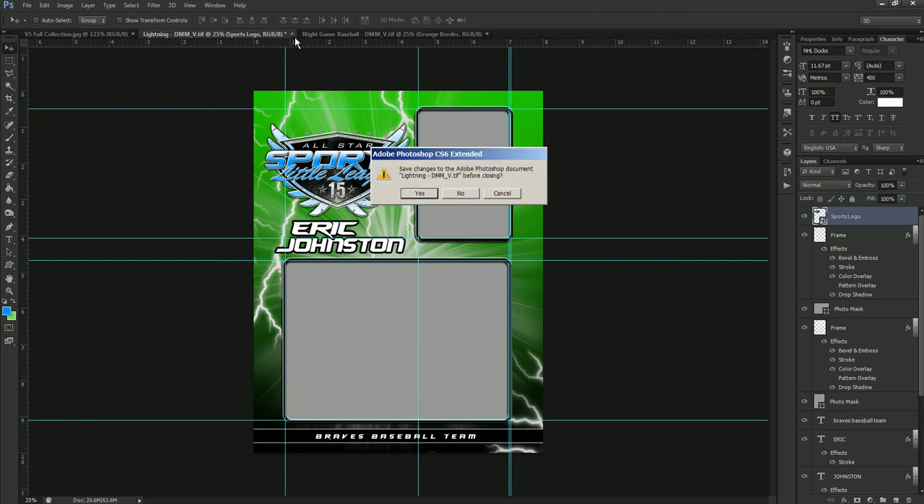
left_click(462, 195)
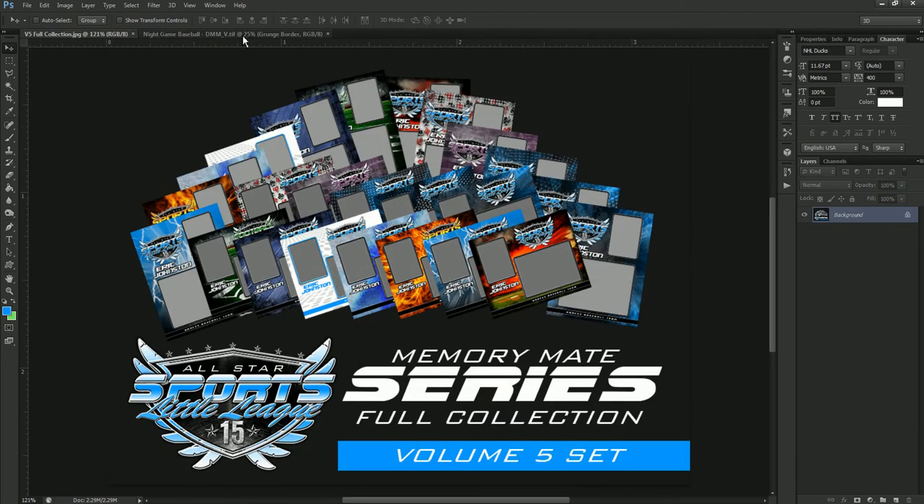
left_click(243, 35)
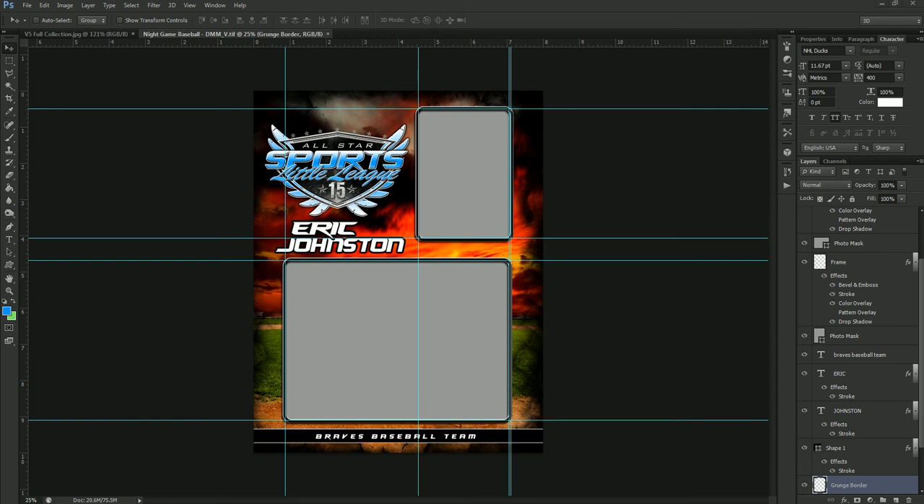
Place the portrait IMG_0180 above the smaller frame's Photo Mask layer, scaled to 6.99% and positioned over that upper frame.
left_click_drag(0, 56, 0, 62)
right_click(469, 164)
left_click(480, 168)
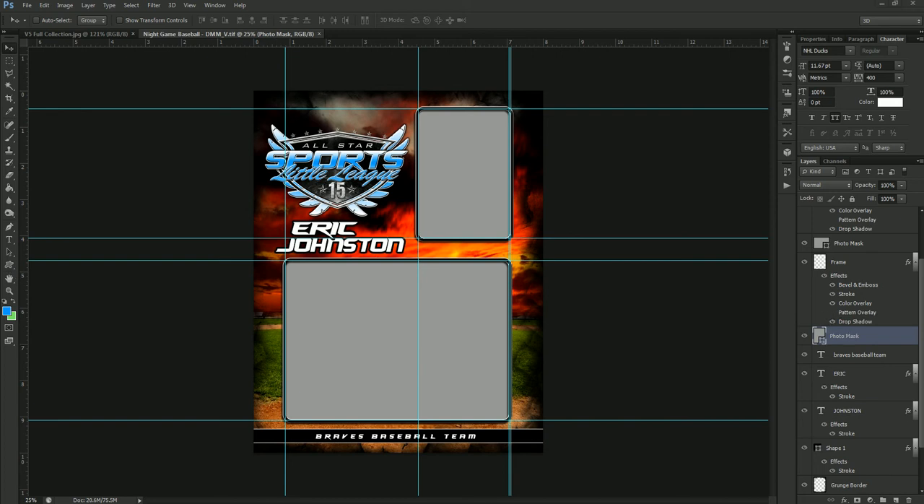
left_click_drag(470, 224, 470, 224)
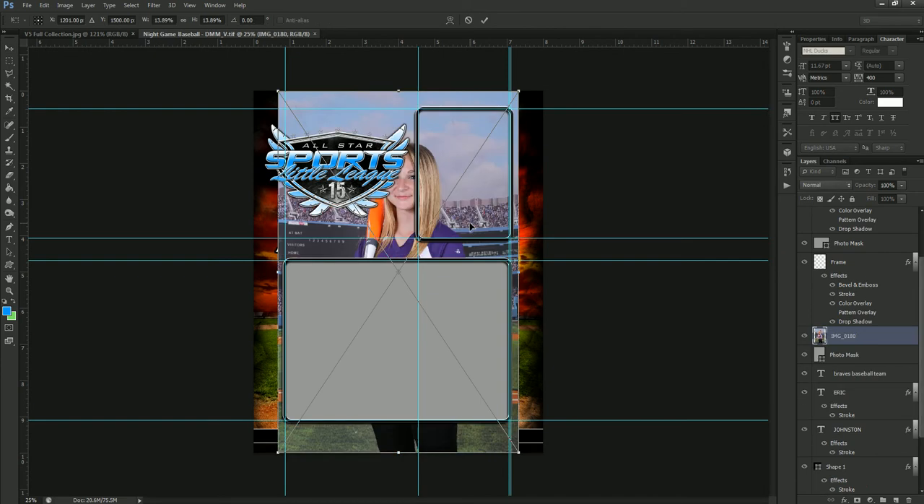
left_click_drag(277, 93, 338, 180)
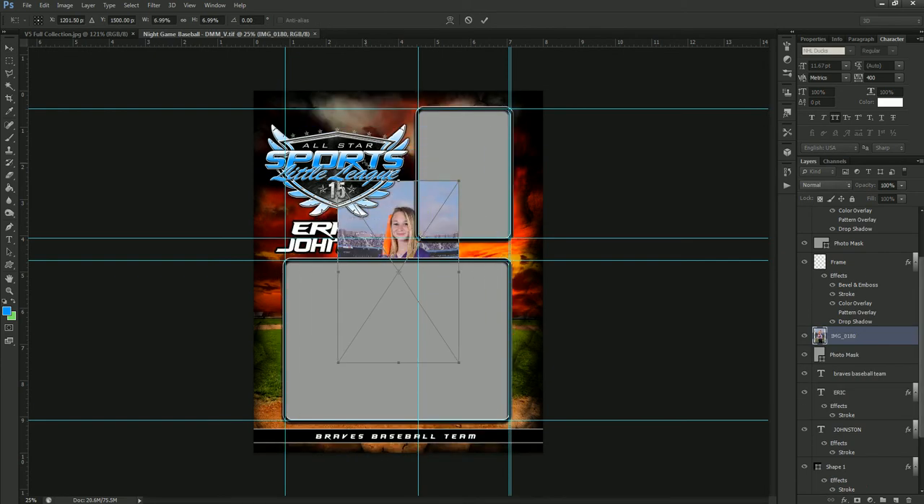
left_click_drag(450, 202, 510, 121)
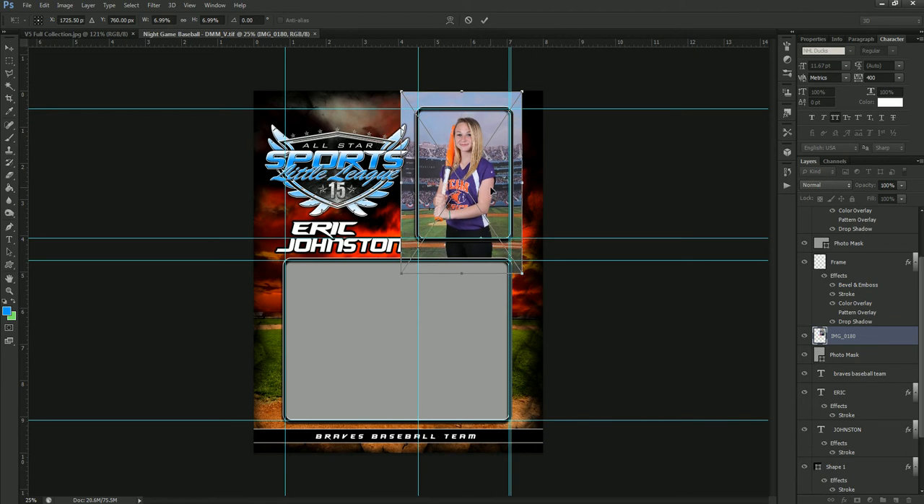
key("Return")
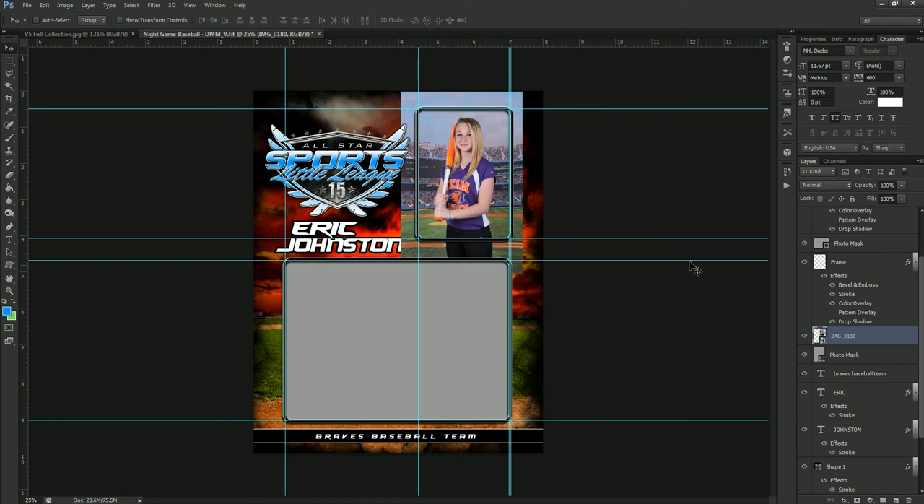
Clip the portrait IMG_0180 to the Photo Mask layer beneath it, release the clipping mask, and apply it again.
right_click(893, 343)
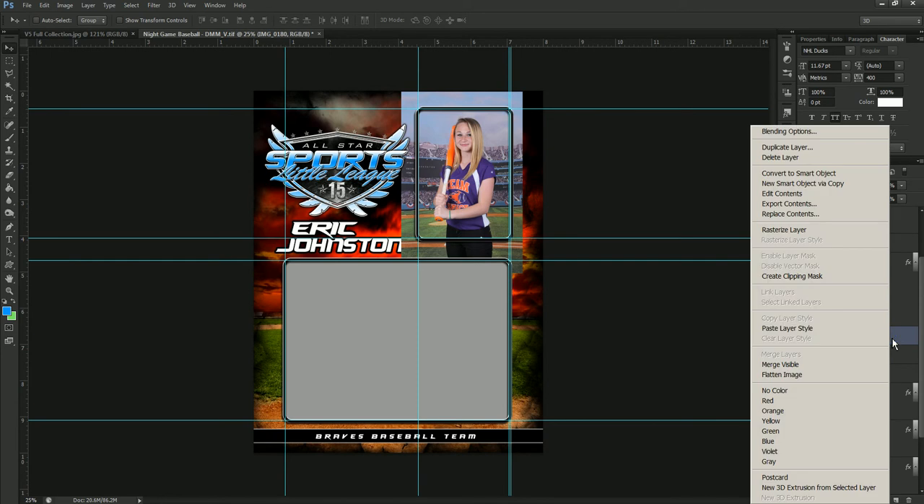
left_click(807, 277)
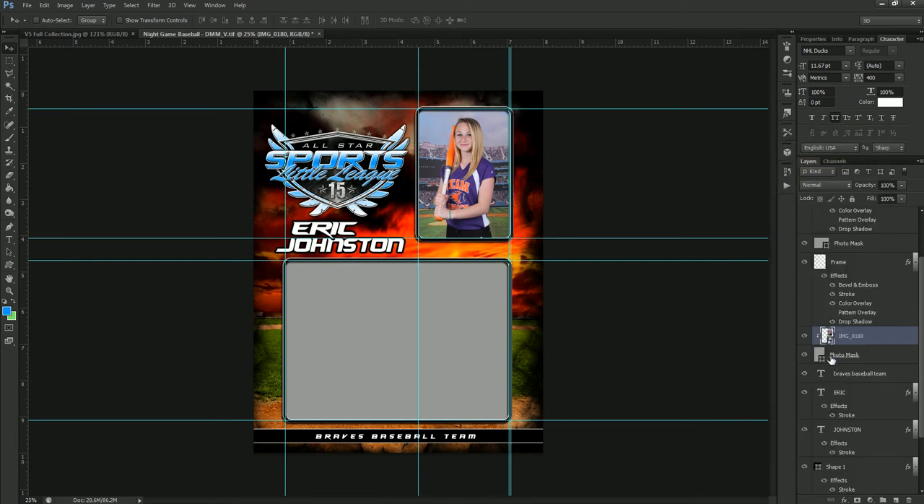
key("ctrl+alt+g")
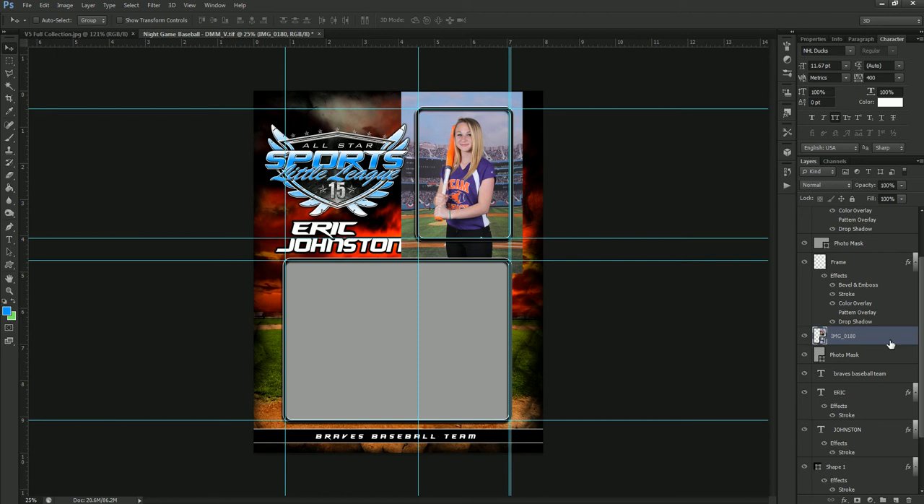
left_click_drag(890, 344, 891, 343)
left_click(890, 343, "alt")
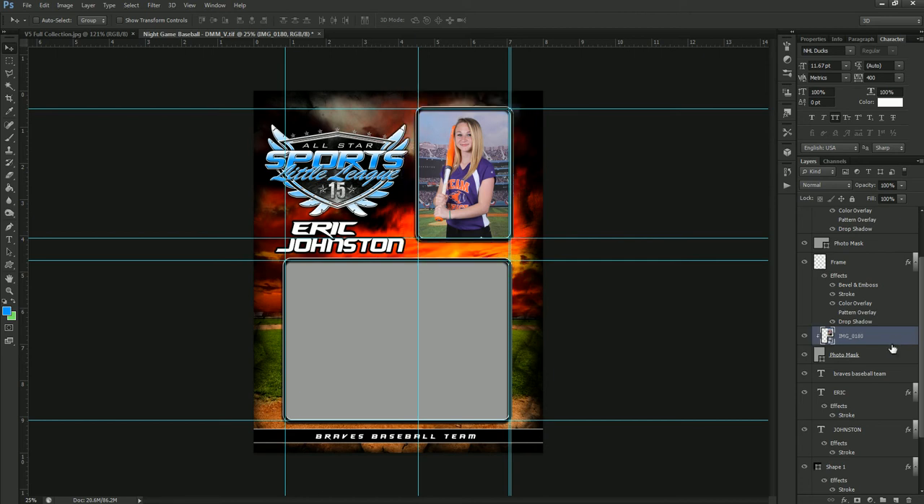
Place the team photo IMG_0190 over the large frame at 10.23% scale, and clip it to the Photo Mask layer beneath it.
right_click(354, 313)
left_click(366, 317)
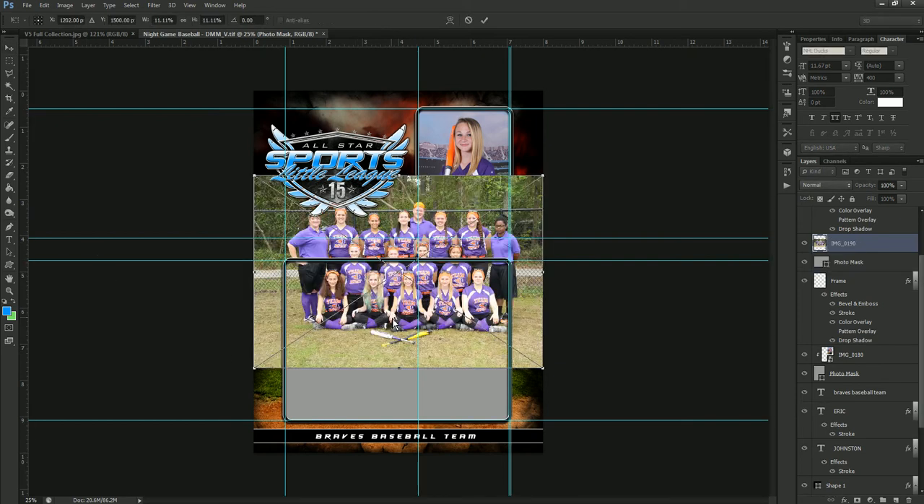
left_click_drag(473, 352, 474, 356)
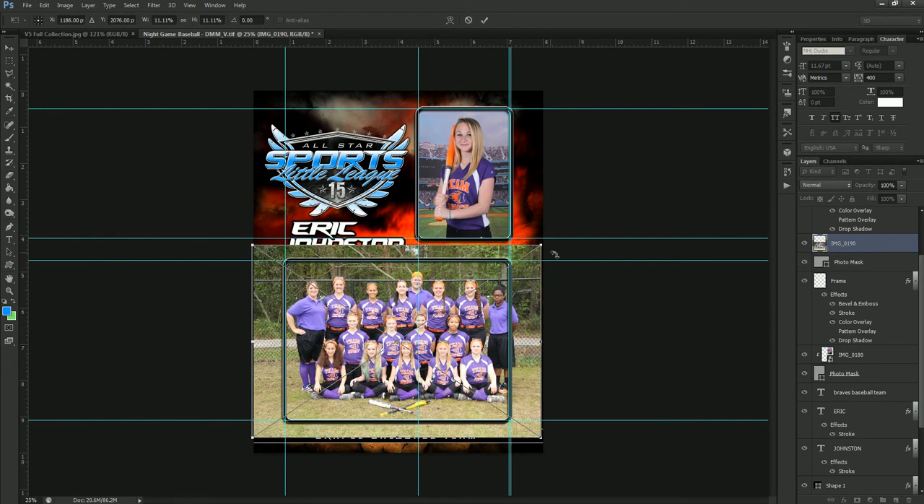
left_click_drag(540, 248, 529, 256)
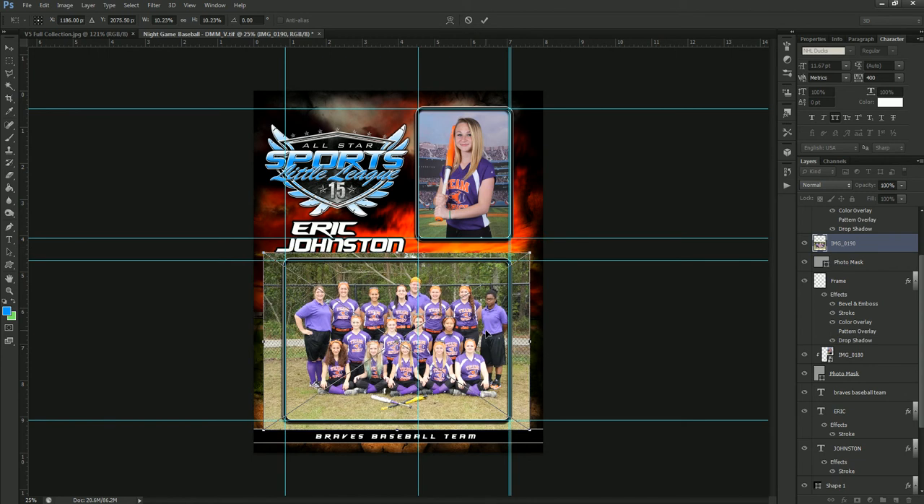
left_click_drag(488, 333, 481, 335)
key("Return")
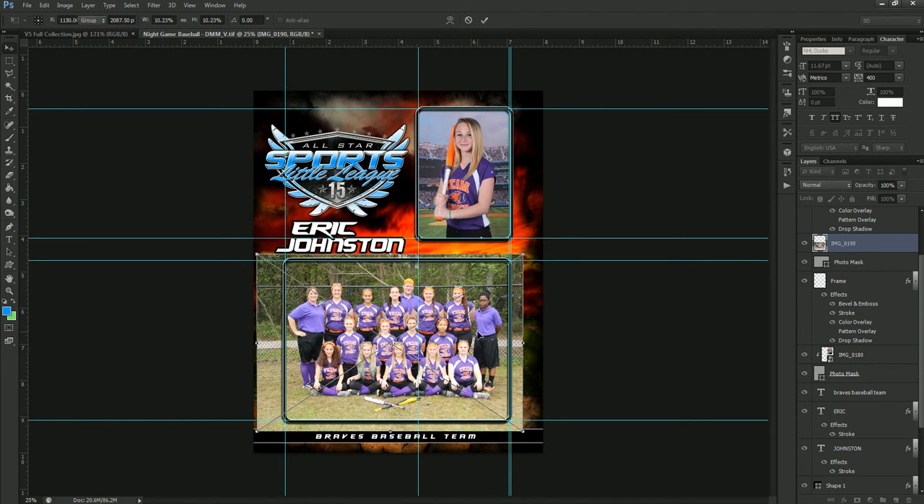
left_click(873, 250, "alt")
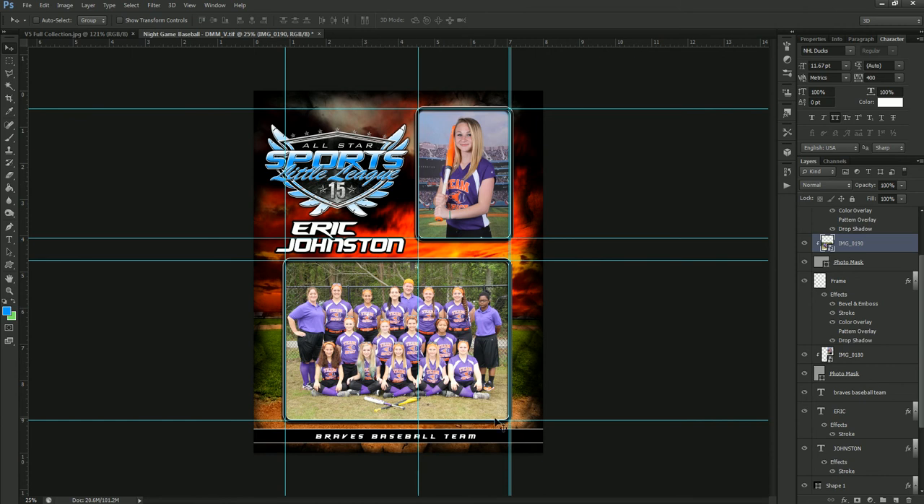
View the V5 Full Collection image, switch to the Photo Solutions Market page in Chrome, and examine the full memory mate collections.
left_click(100, 34)
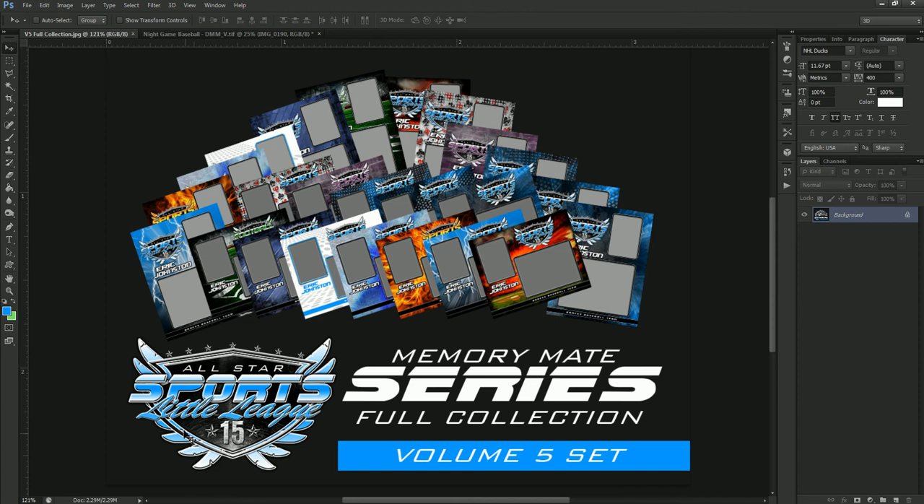
left_click(195, 502)
mouse_move(246, 141)
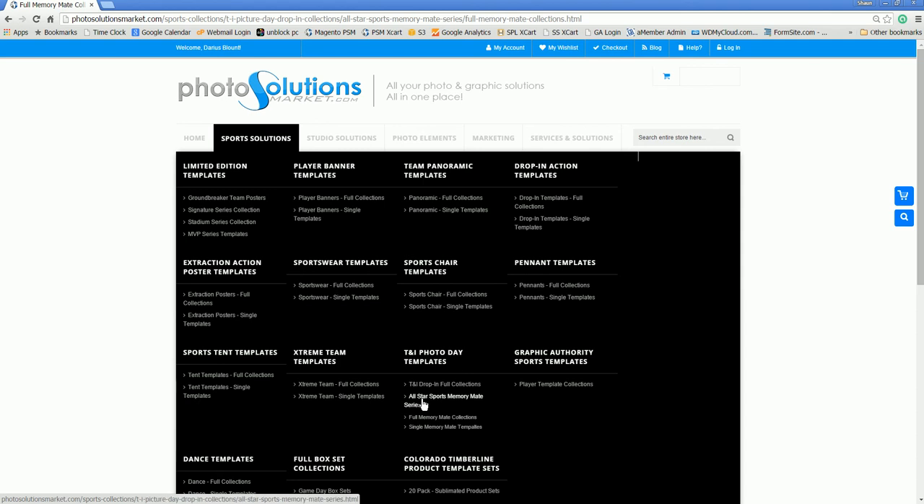
scroll(798, 363, "down", 3)
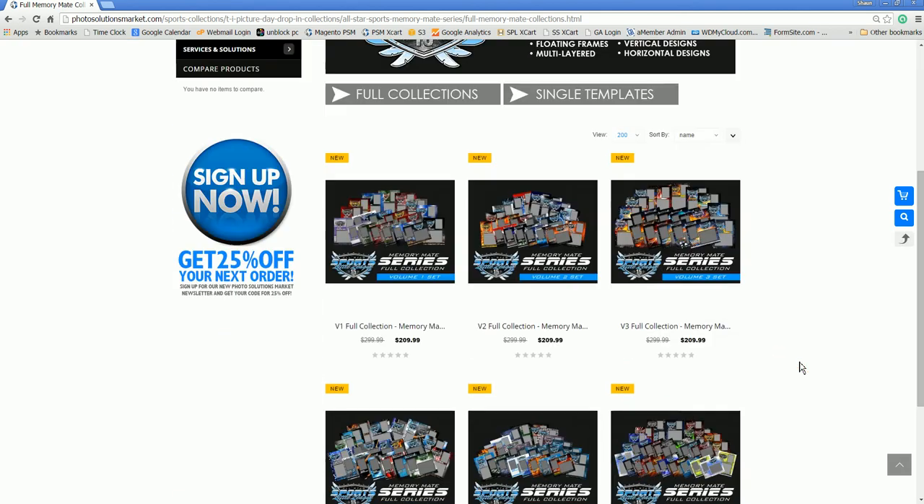
scroll(800, 365, "down", 2)
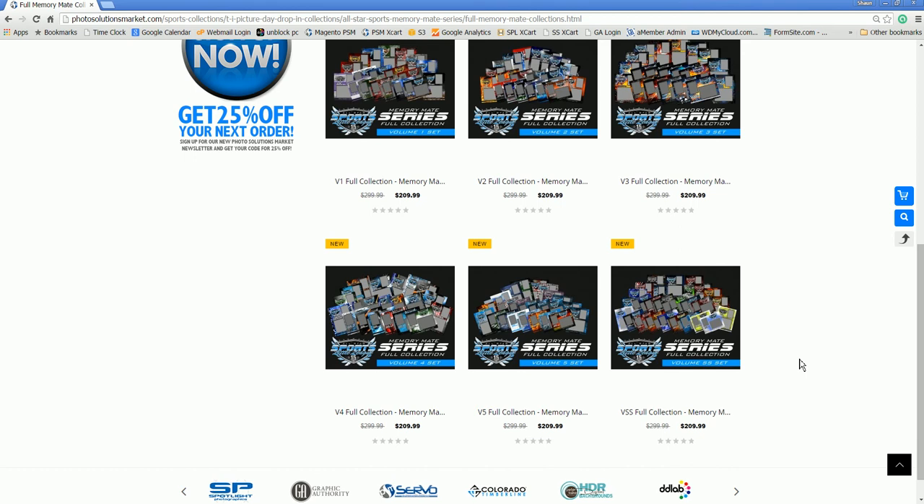
scroll(800, 364, "up", 1)
scroll(799, 365, "up", 1)
scroll(799, 365, "down", 2)
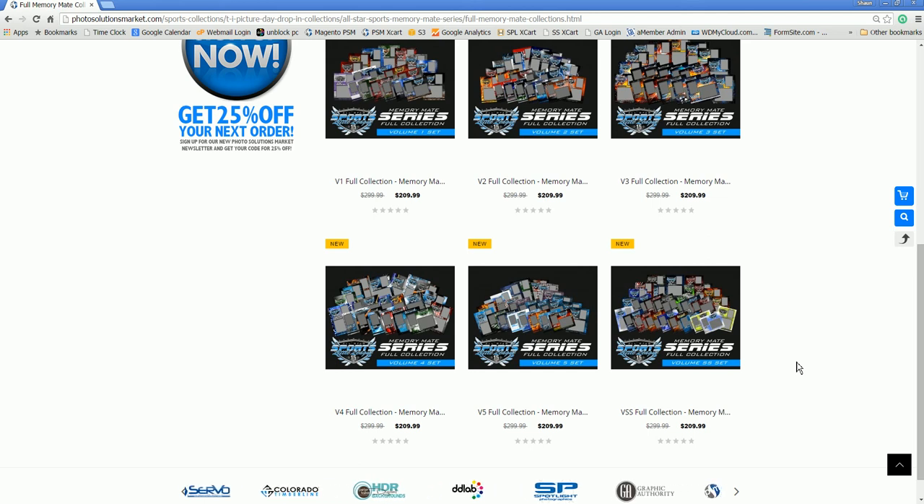
scroll(798, 368, "up", 1)
scroll(798, 368, "up", 1)
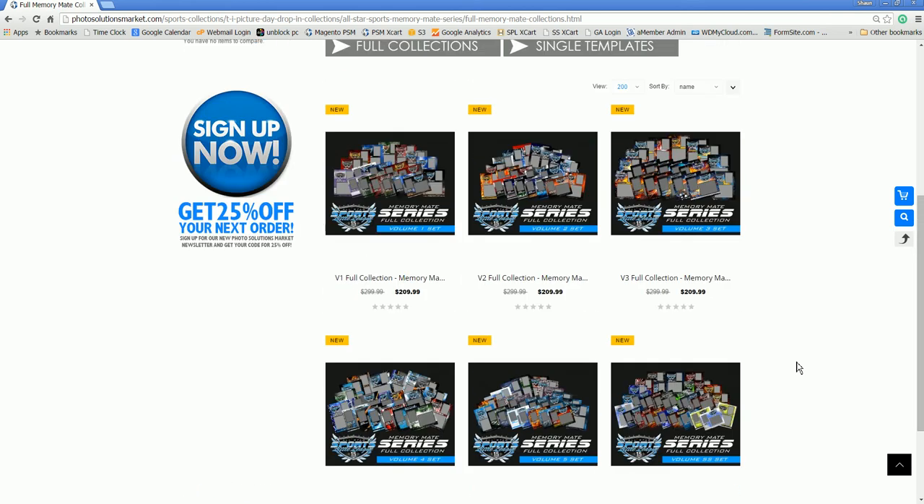
scroll(798, 367, "up", 4)
Open the store's Single Memory Mate Templates page and examine the individual template designs.
left_click(579, 247)
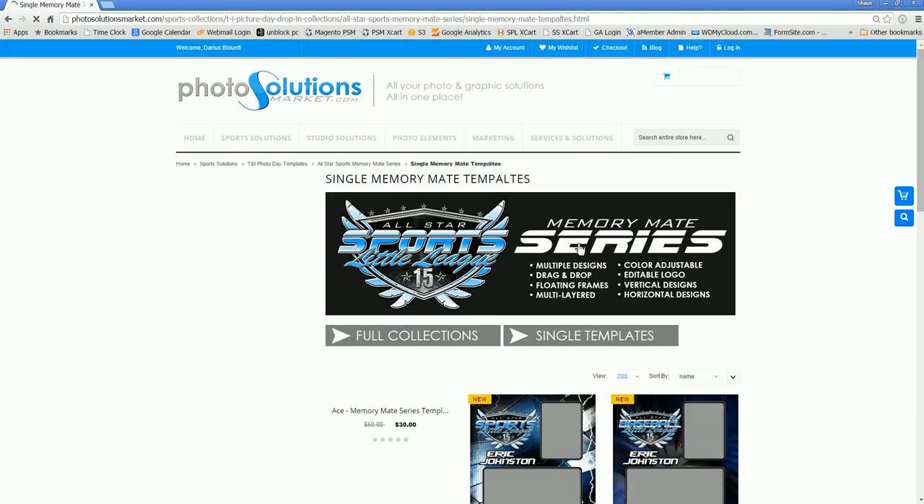
scroll(589, 305, "down", 3)
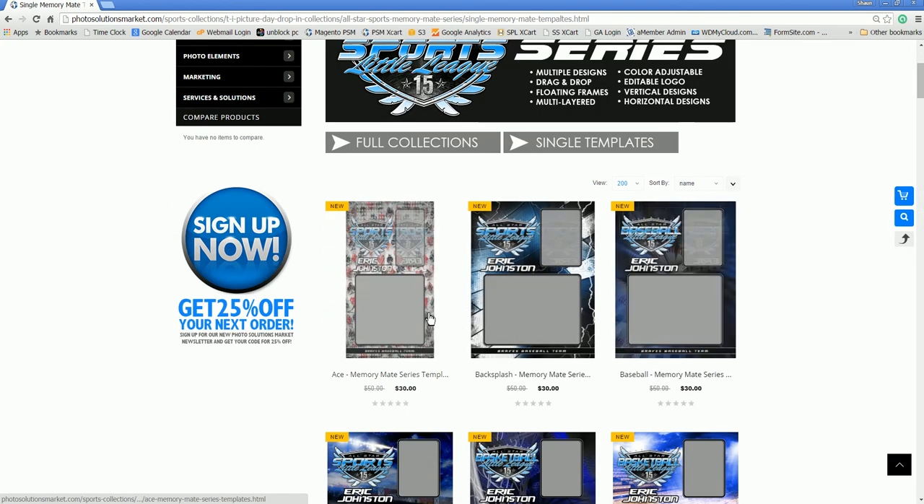
scroll(433, 339, "down", 2)
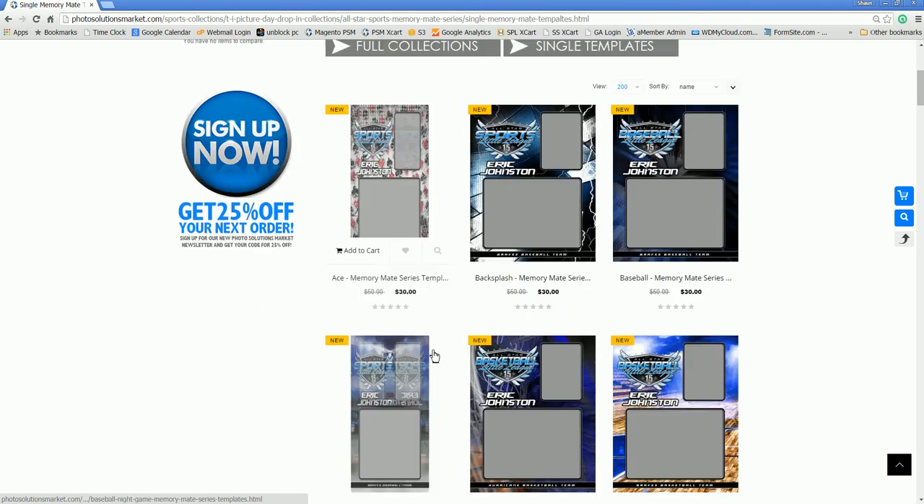
Open the Ace - Memory Mate Series Templates product page, view its enlarged horizontal preview image, and close the preview.
left_click(405, 185)
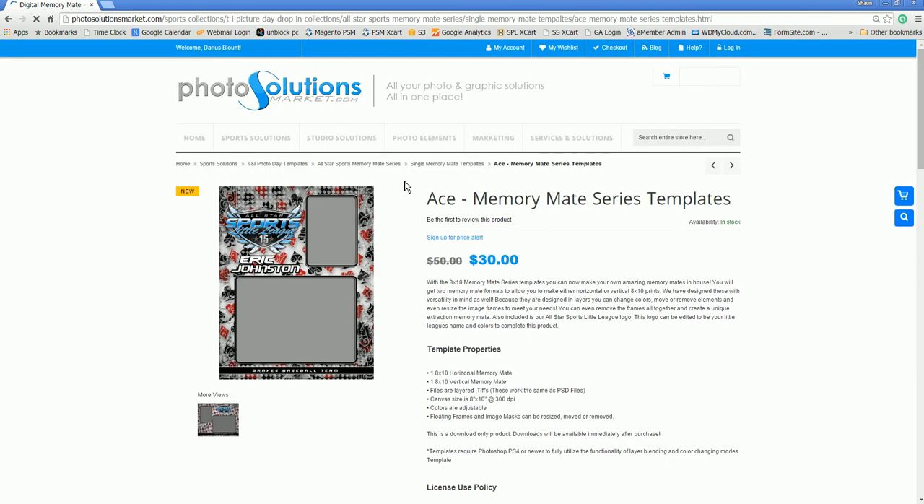
left_click(236, 426)
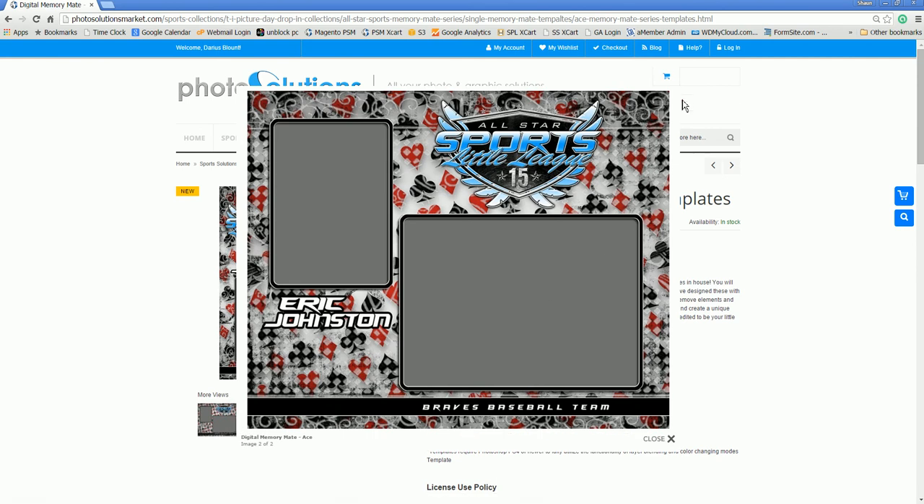
left_click(671, 439)
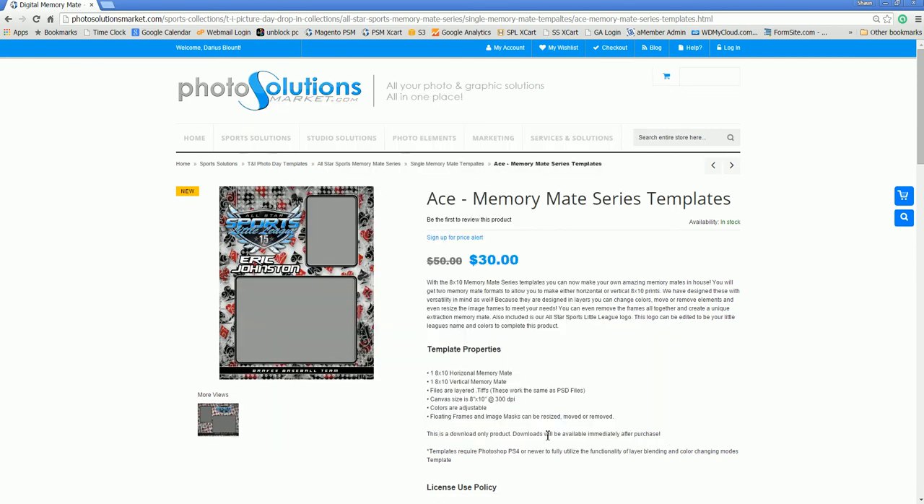
Examine the Ace template's properties and highlight the note on the required Photoshop version, then clear the highlight.
scroll(546, 440, "down", 3)
left_click_drag(452, 365, 430, 354)
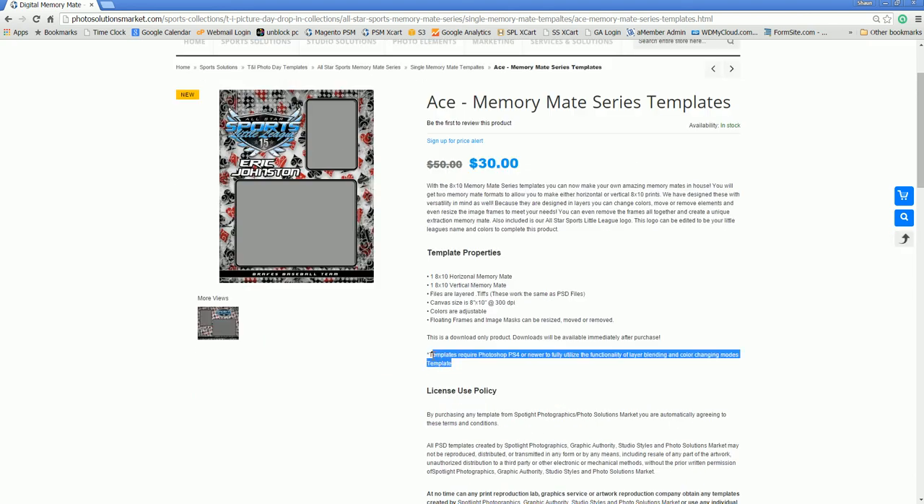
left_click(560, 371)
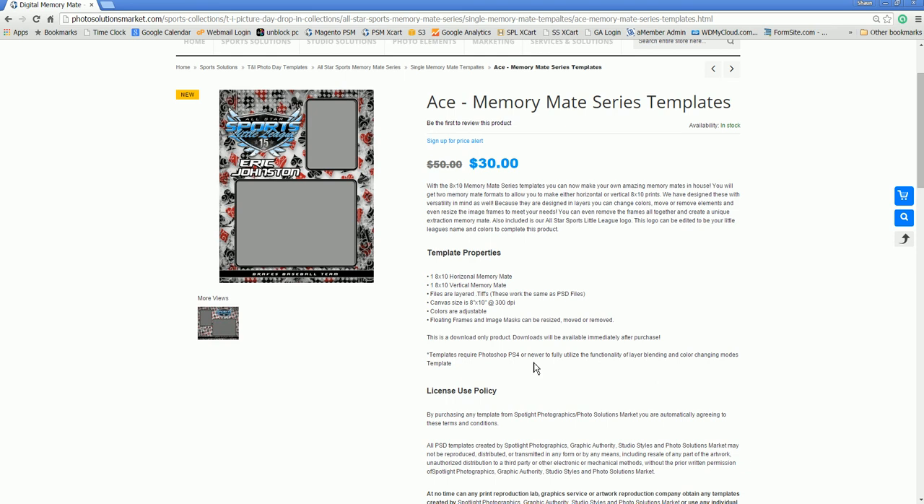
scroll(535, 368, "up", 2)
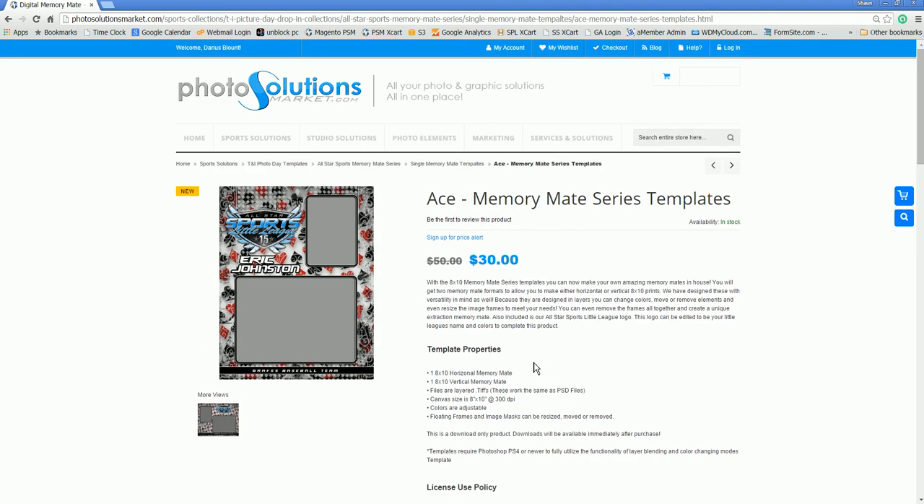